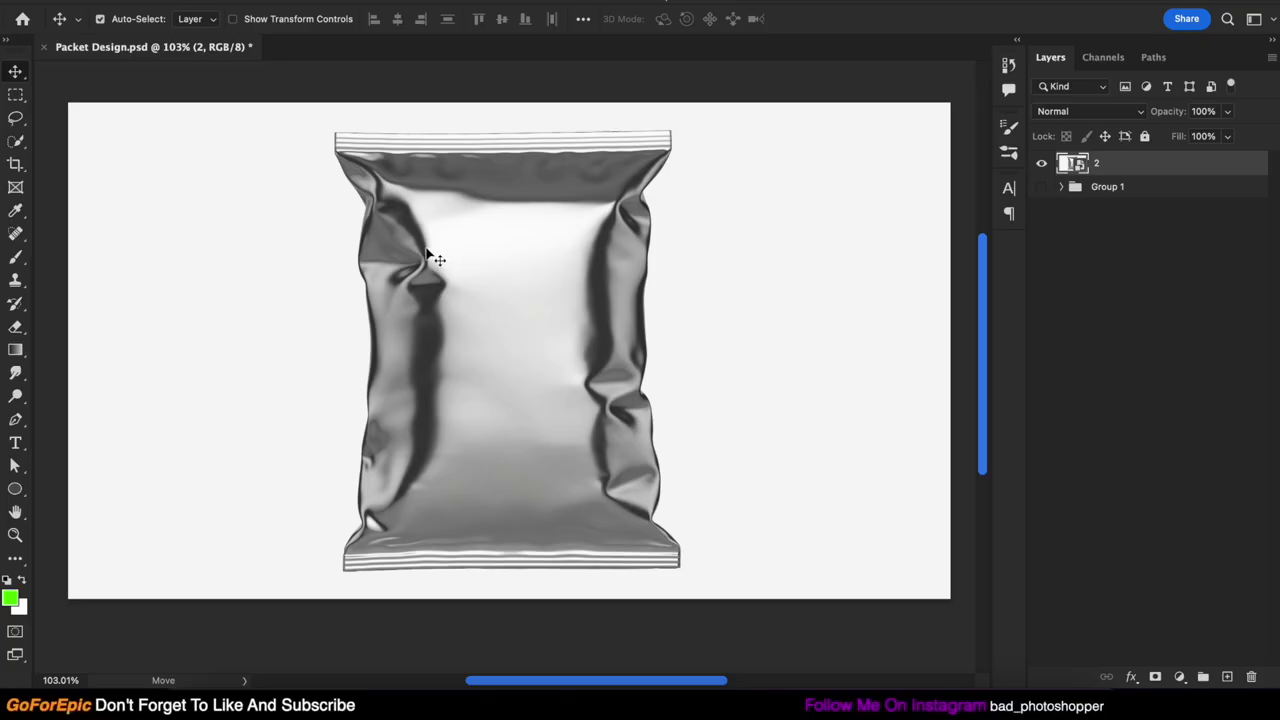
Step: Use the Quick Selection tool to select the crumpled silver foil packet
key(w)
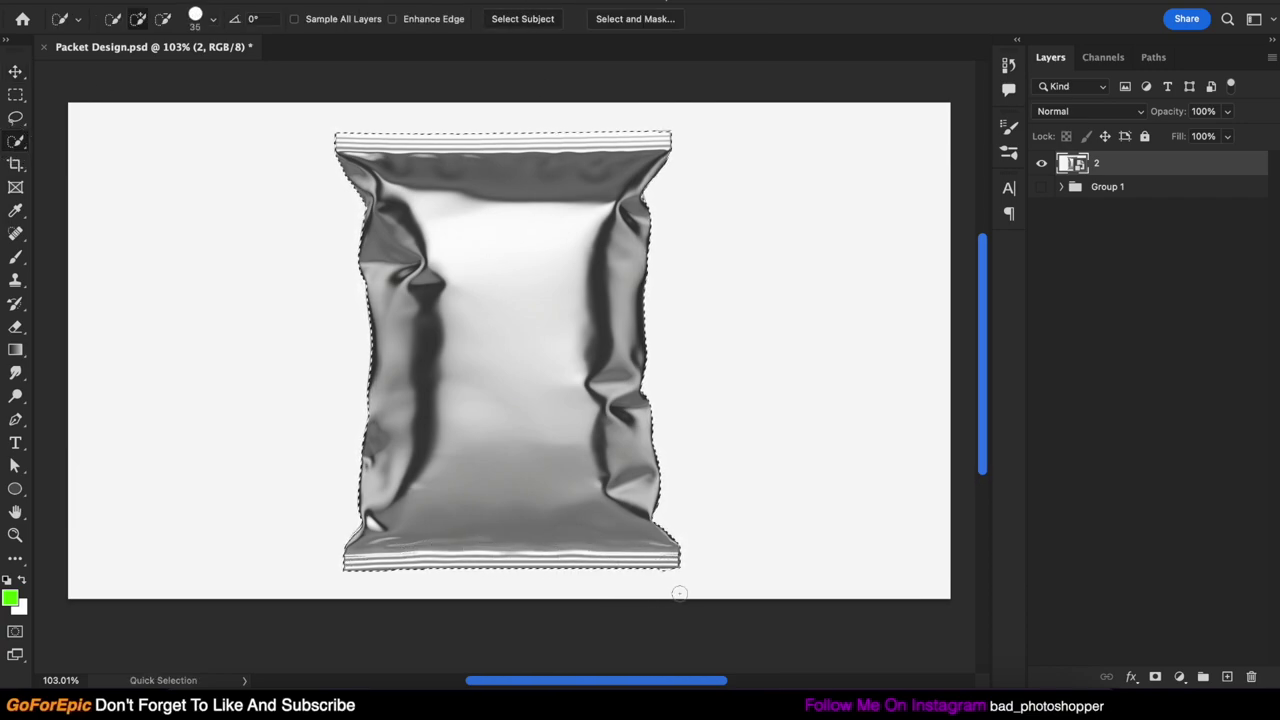
Step: Trim stray areas from the packet selection and mask the packet layer to it
key(alt)
key(ctrl+shift+m)
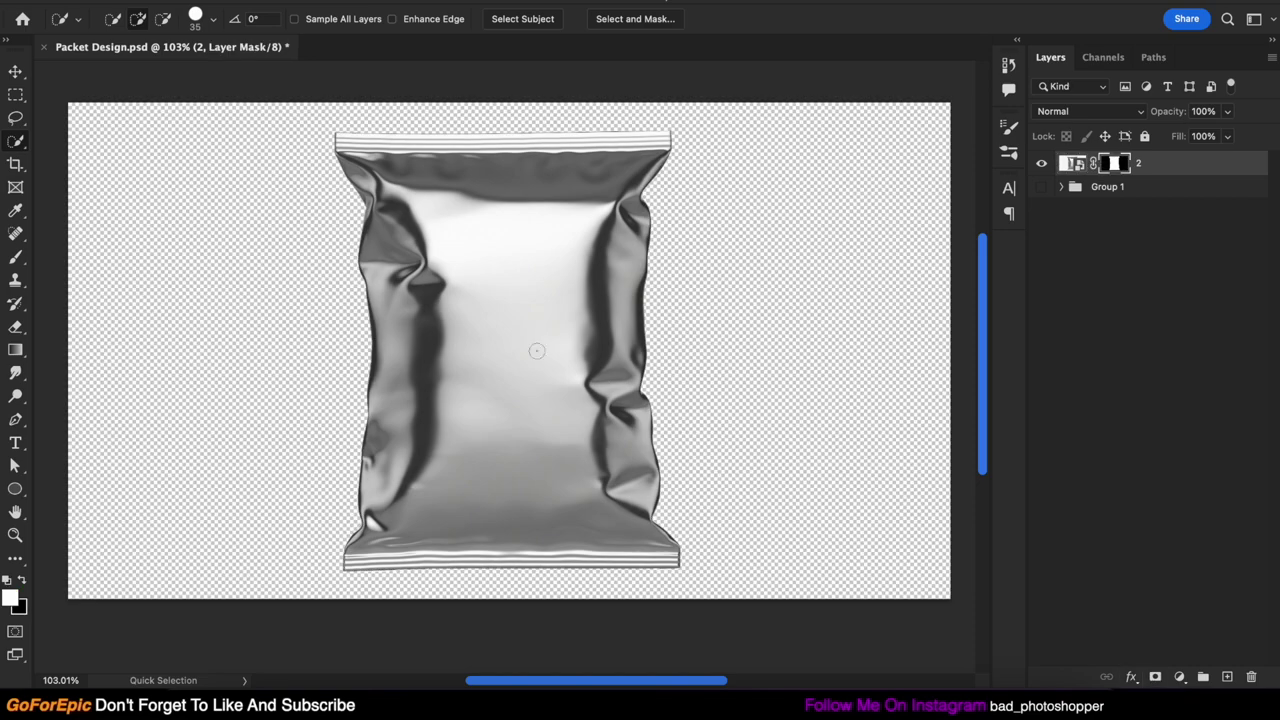
key(v)
key(ctrl+0)
Step: Move the banana layer above the packet, shift it right, and mask it to its selection
click(1061, 187)
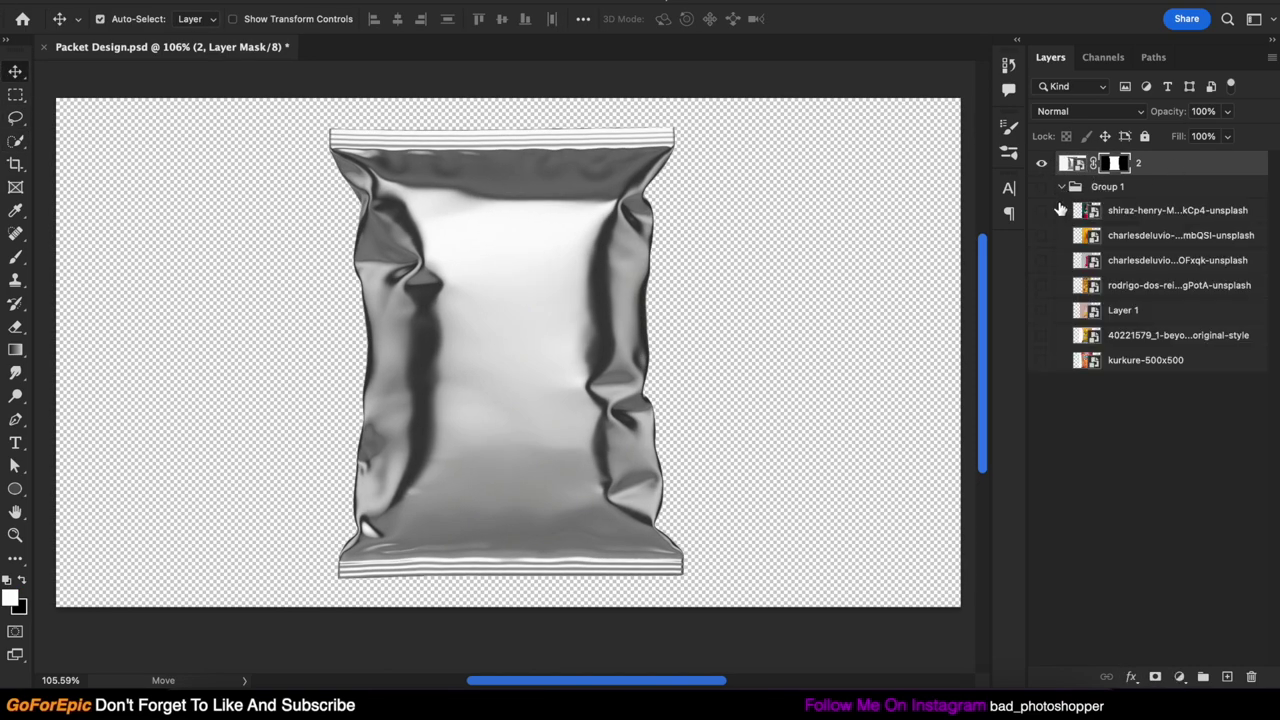
drag(1146, 318, 1120, 155)
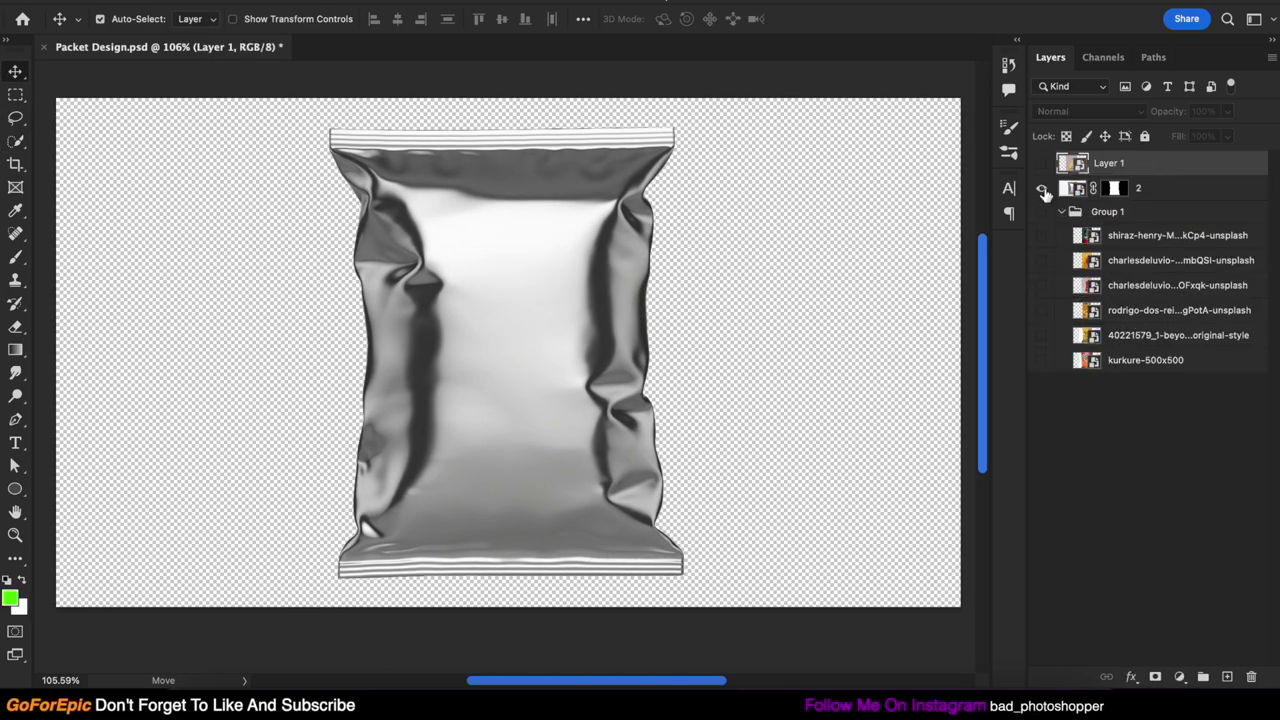
drag(495, 363, 547, 355)
key(ctrl+0)
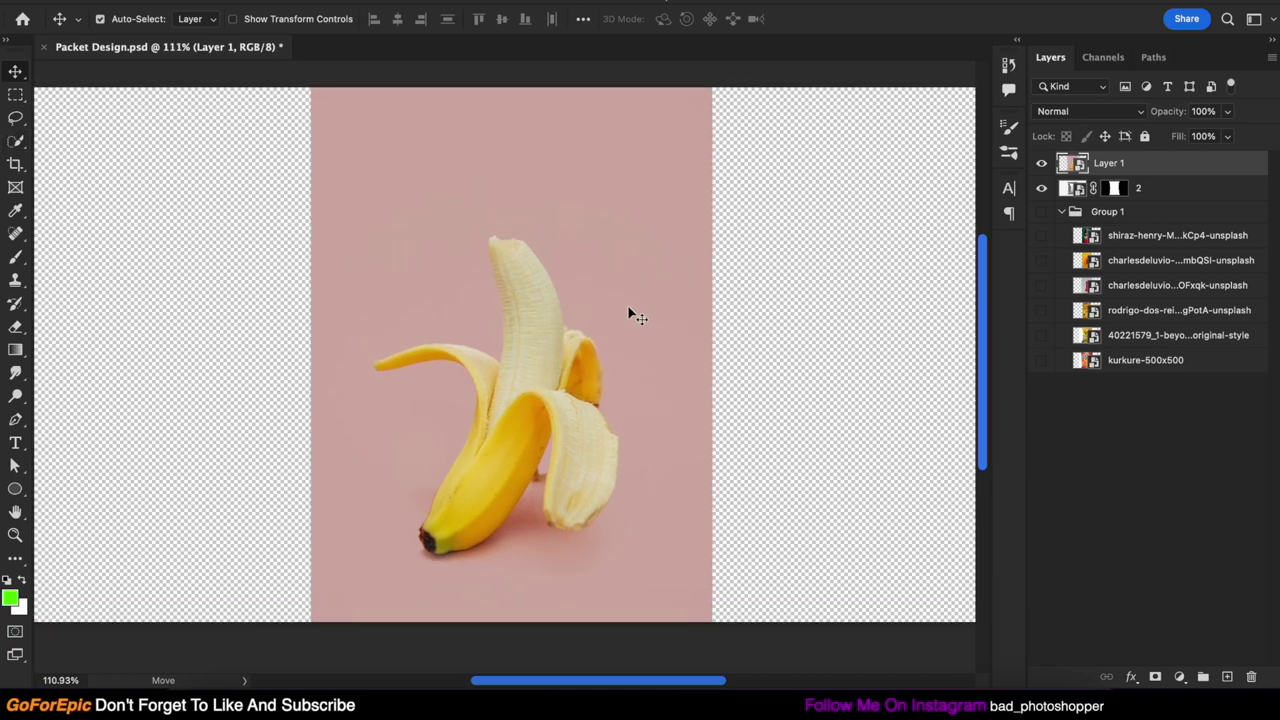
click(16, 142)
click(1061, 211)
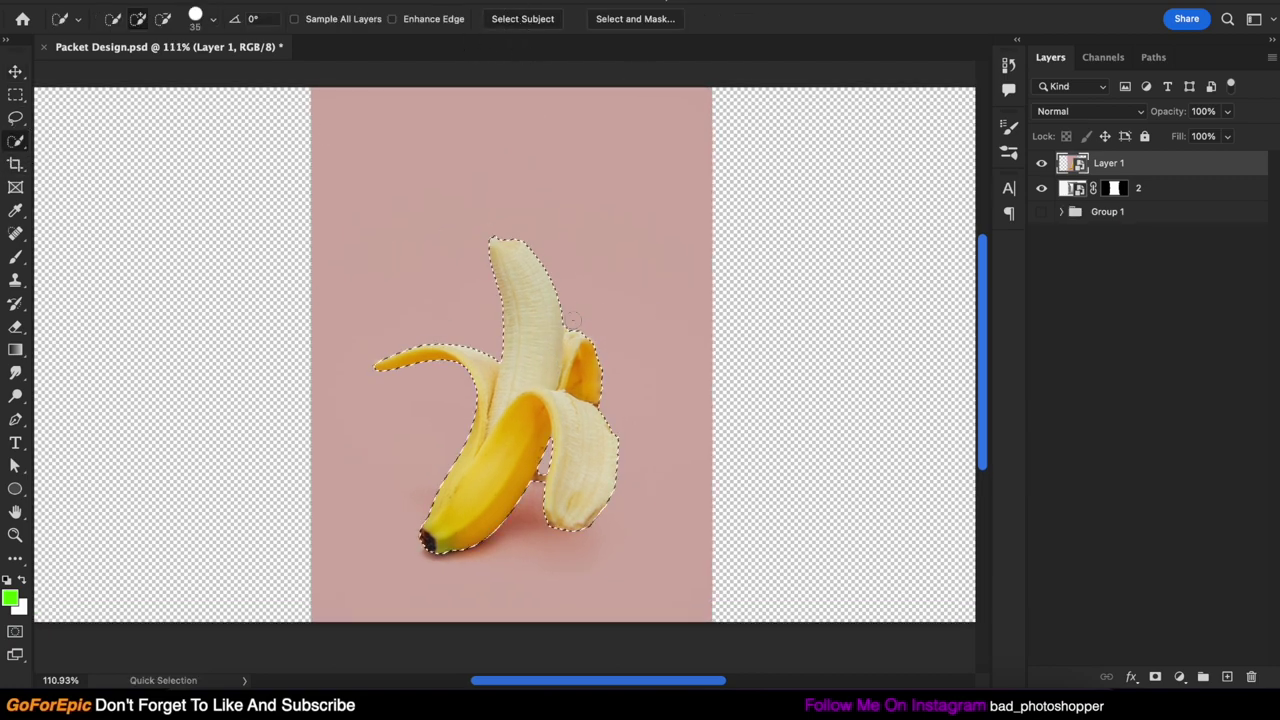
click(1155, 678)
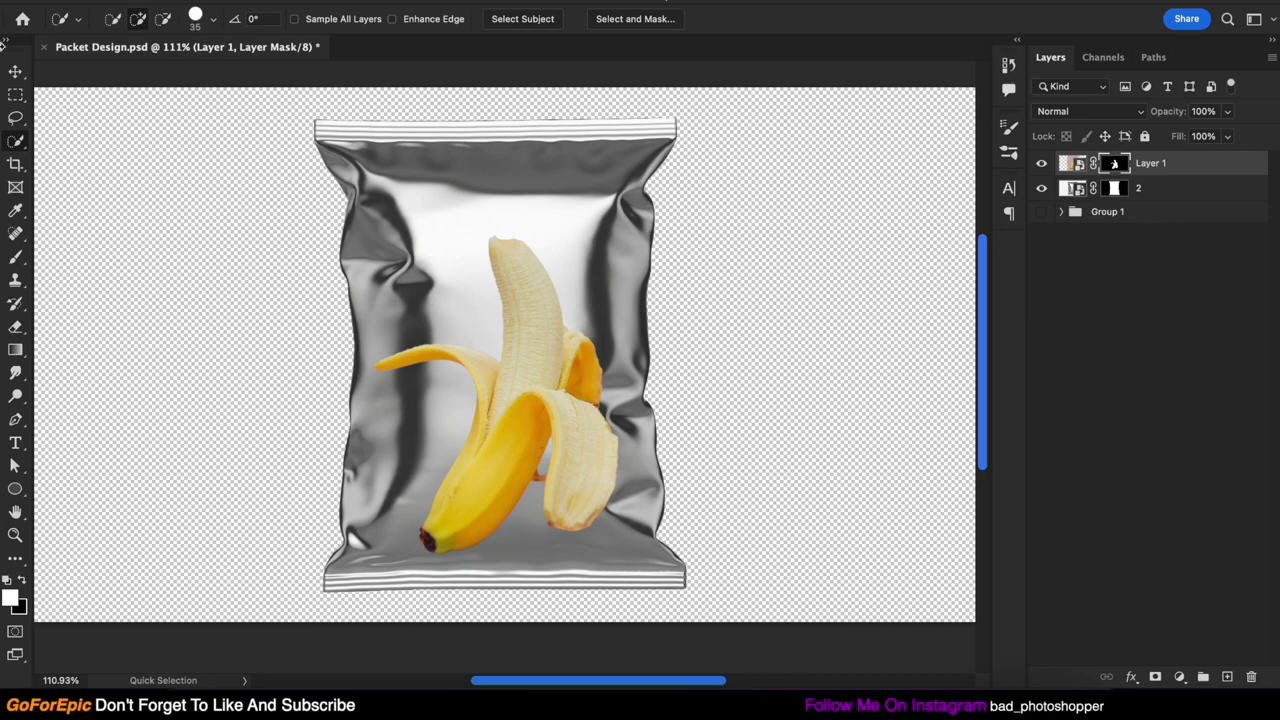
Step: Quick-select the woman's figure and refine its edges in Select and Mask
key(v)
key(w)
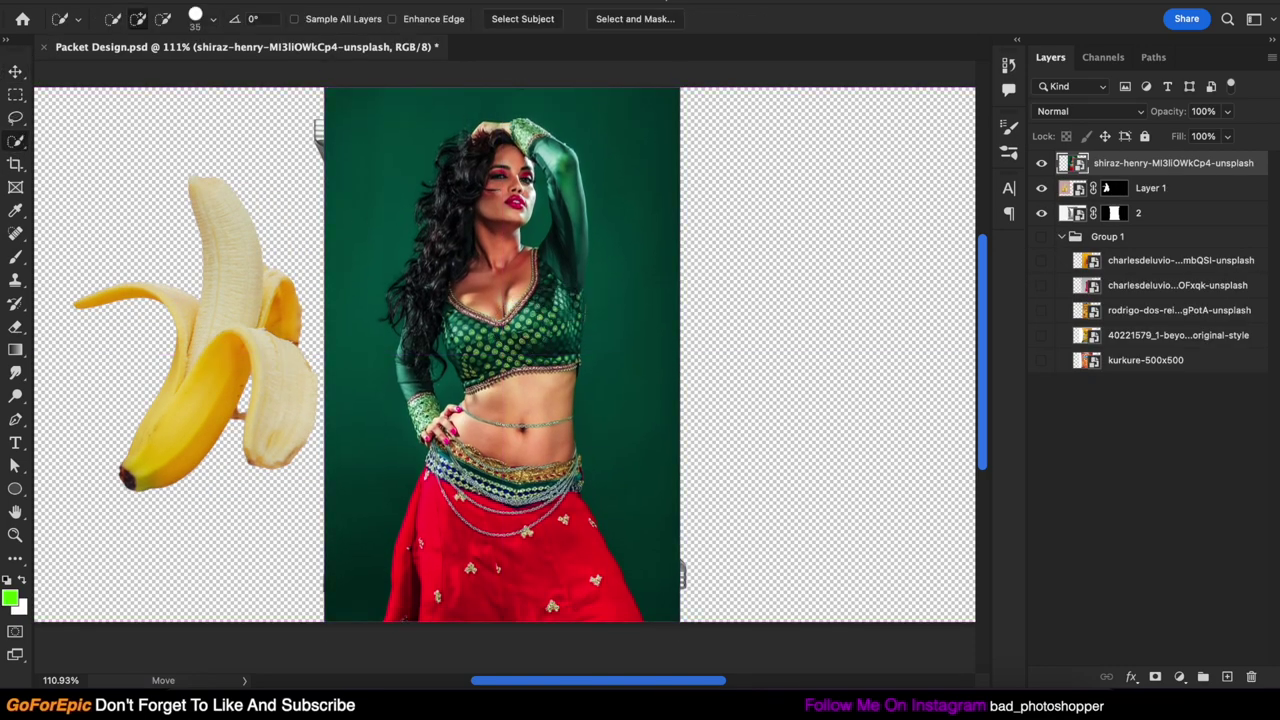
click(522, 19)
click(635, 18)
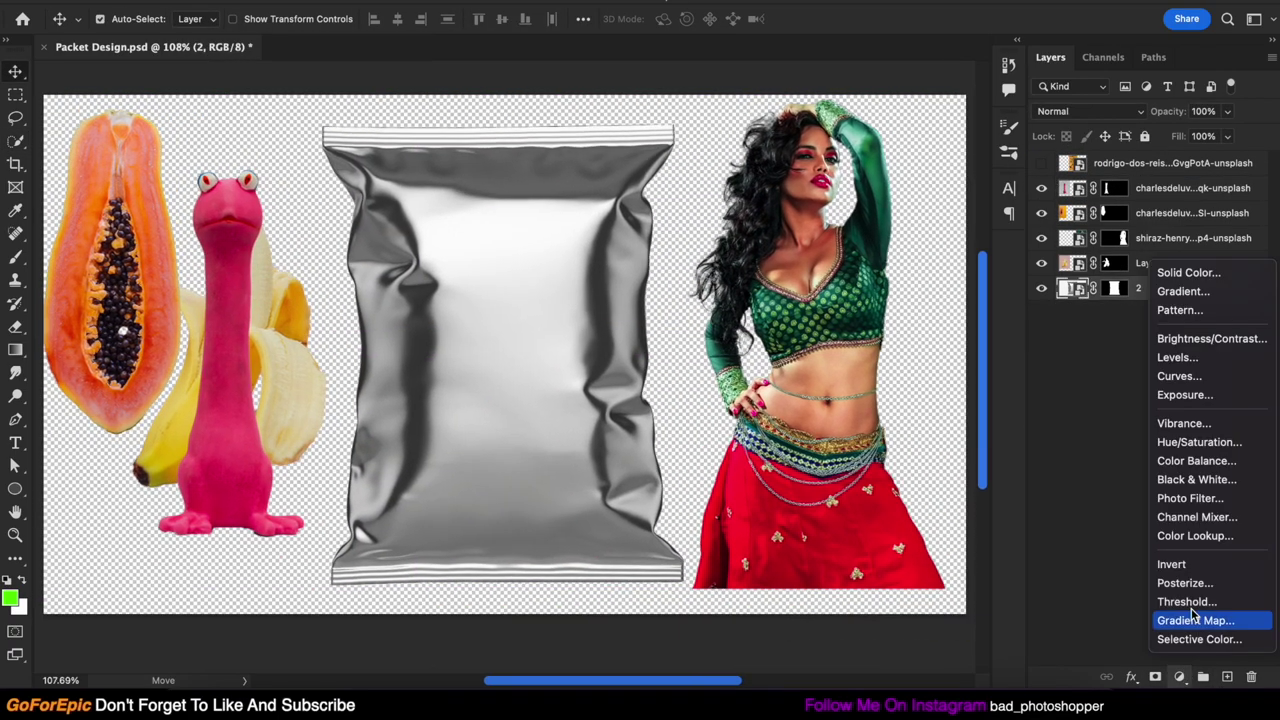
Step: Colorize the packet deep purple with Hue 312, Saturation 100 and slightly lower Lightness
drag(207, 328, 285, 326)
drag(155, 357, 314, 357)
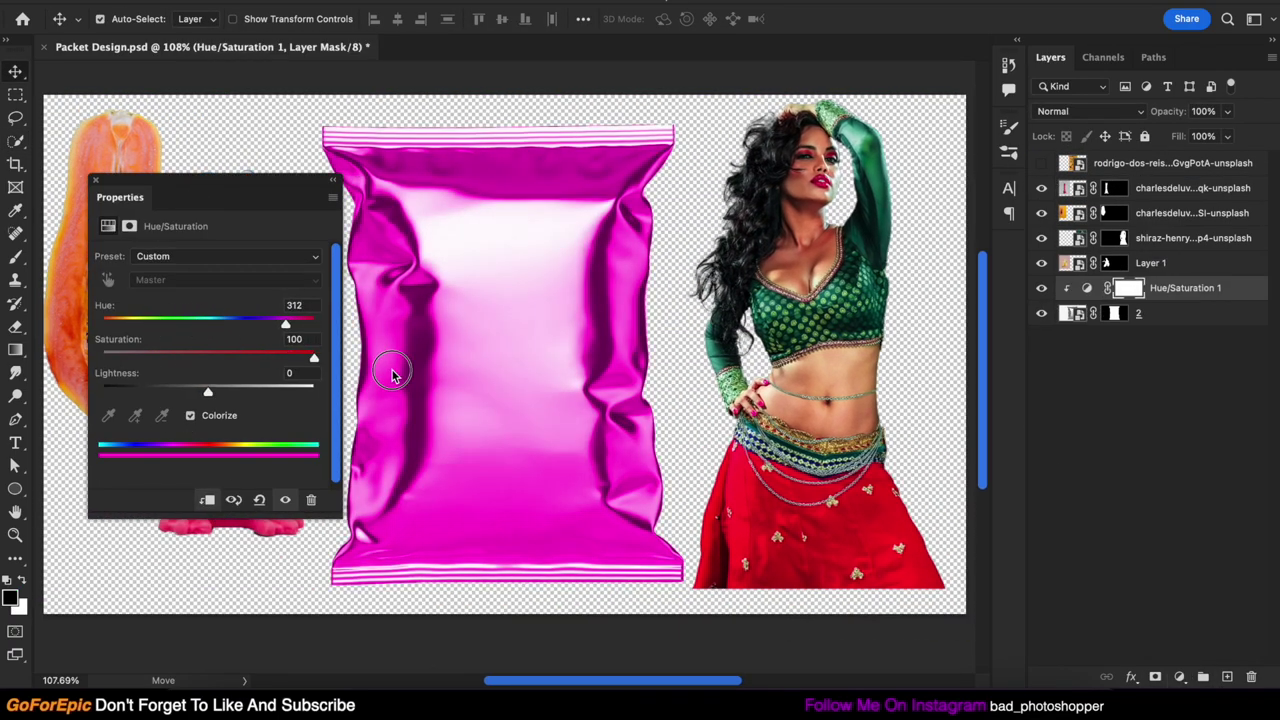
drag(208, 392, 157, 398)
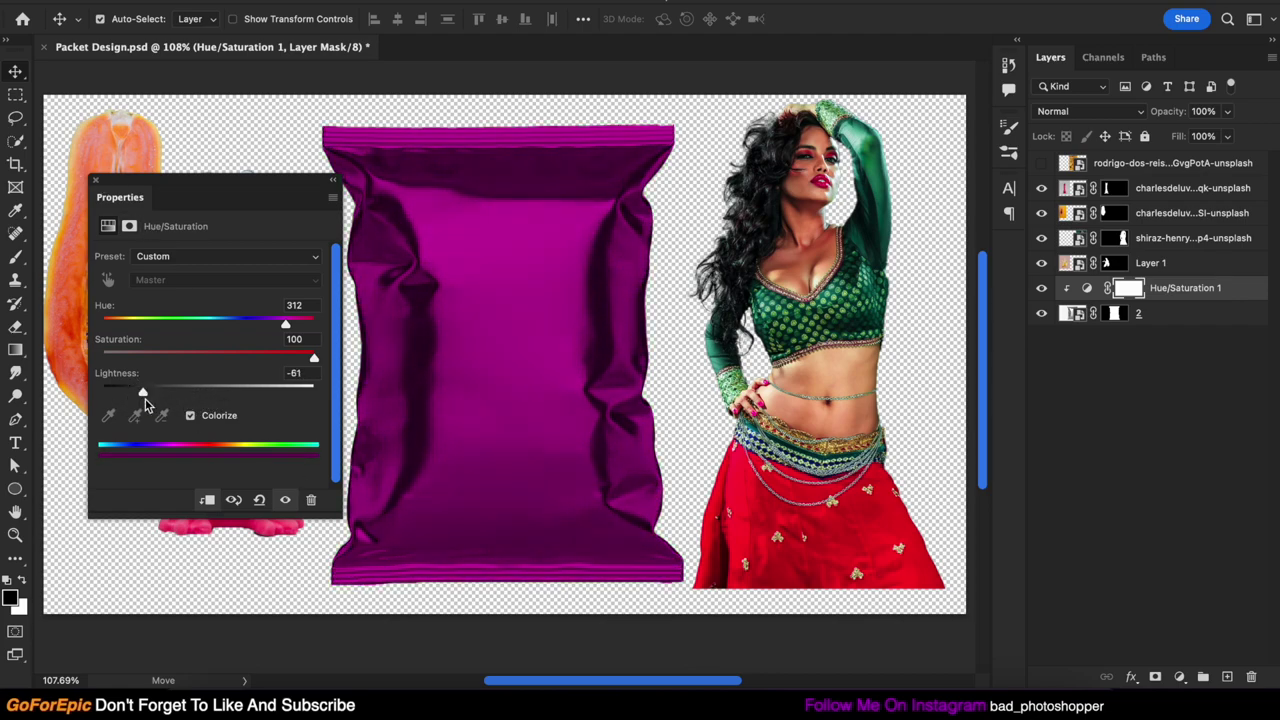
click(95, 181)
Step: Add a second clipped, desaturated near-black Hue/Saturation layer and paint its mask to keep purple on top
click(1179, 677)
click(1190, 443)
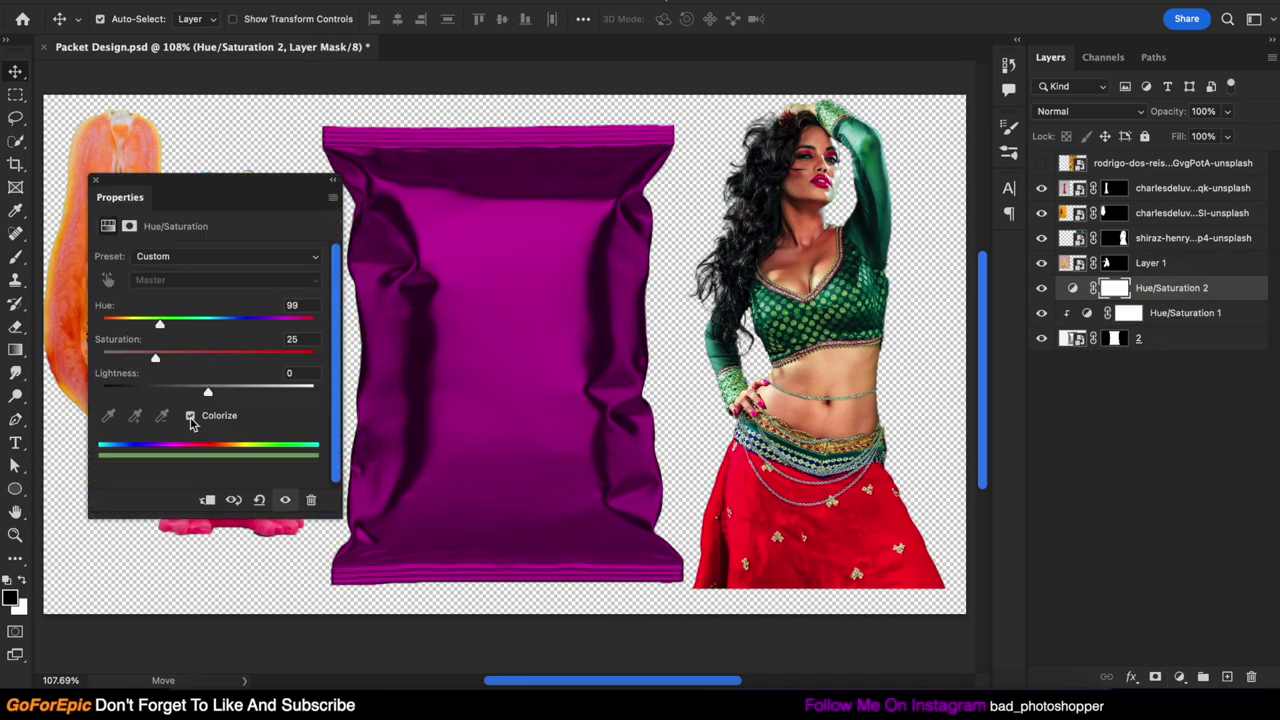
click(190, 415)
drag(172, 319, 283, 320)
drag(153, 357, 101, 357)
drag(208, 392, 188, 395)
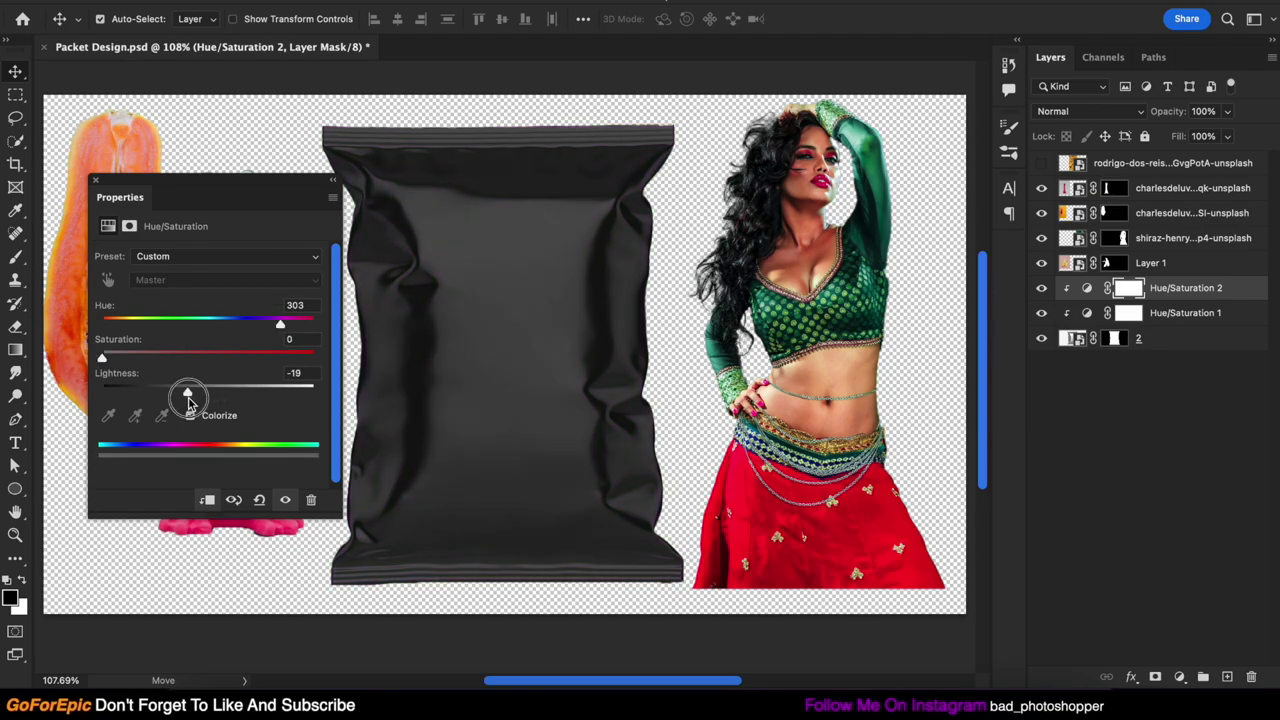
click(95, 181)
key(b)
click(375, 160)
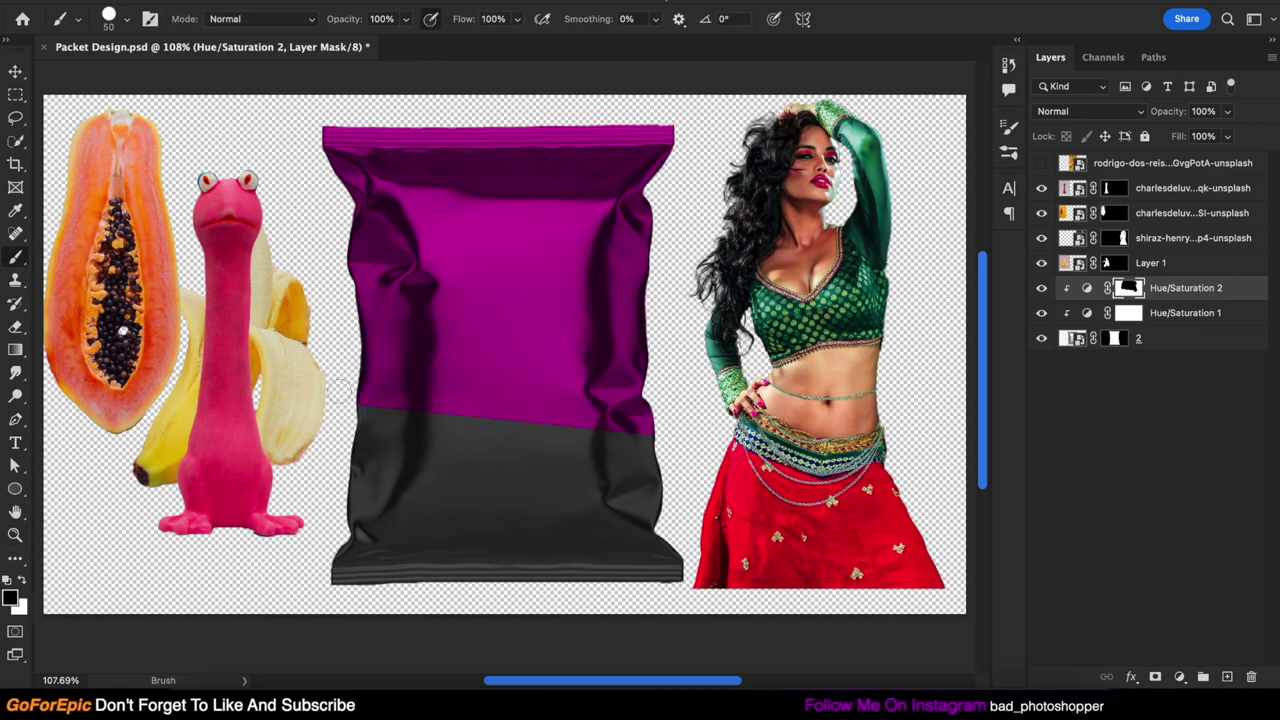
Step: Place the woman on the packet's purple area, shrunk to about half size
key(v)
drag(841, 194, 545, 200)
key(ctrl+t)
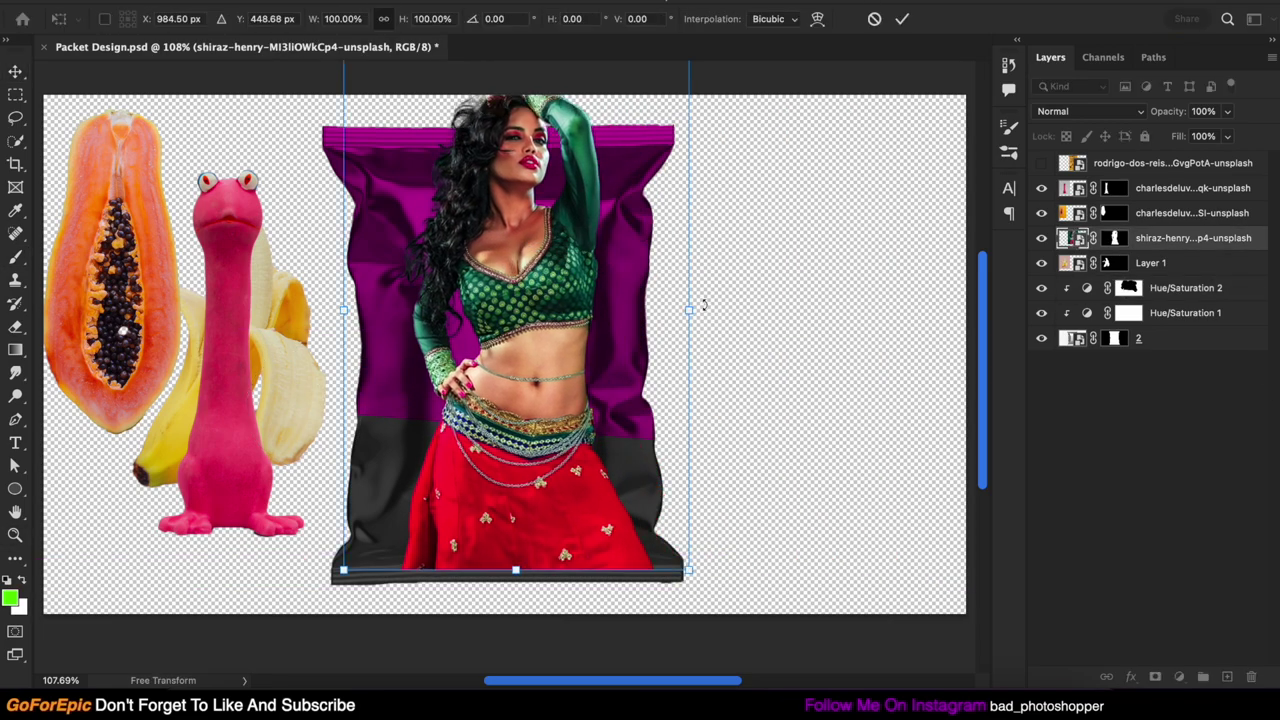
drag(700, 571, 600, 440)
scroll(511, 326, up, 1)
mouse_move(511, 326)
mouse_down()
mouse_move(629, 280)
mouse_move(629, 149)
mouse_up()
Step: Bring the banana to the top, enlarge it slightly, and set it at the packet's lower right
key(Return)
click(1150, 262)
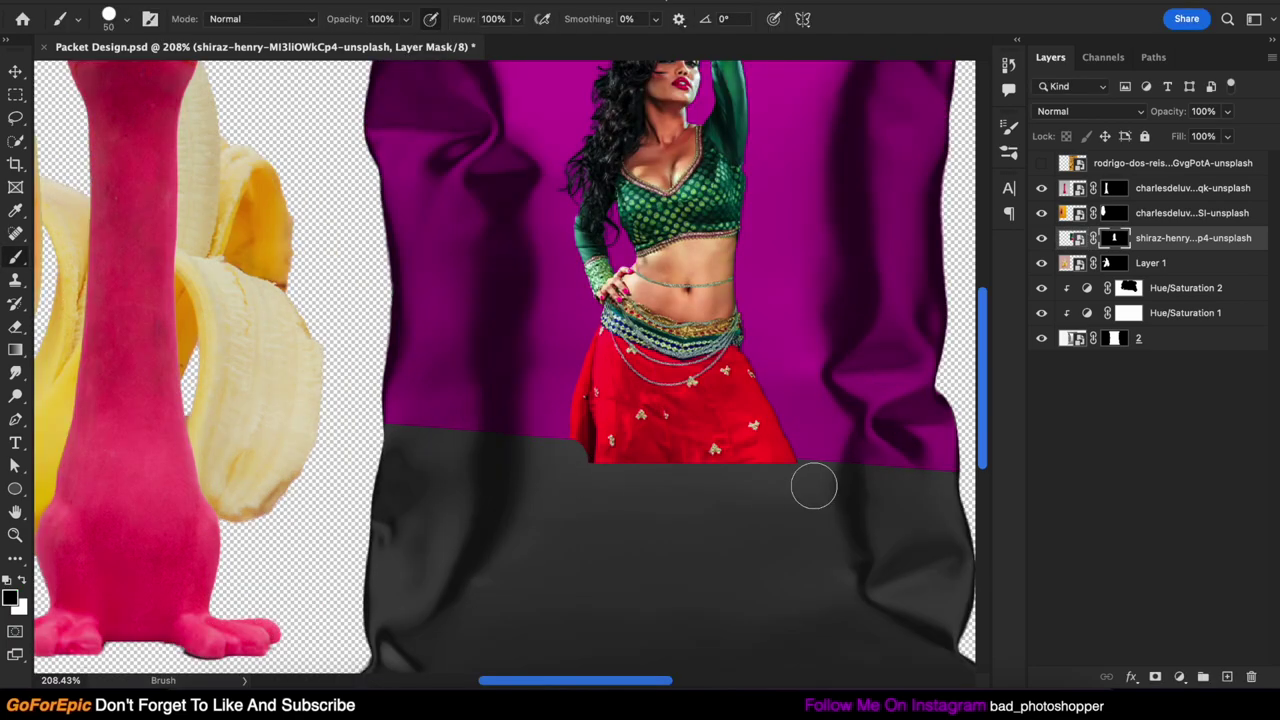
key(ctrl+shift+bracketright)
key(ctrl+t)
drag(708, 393, 693, 481)
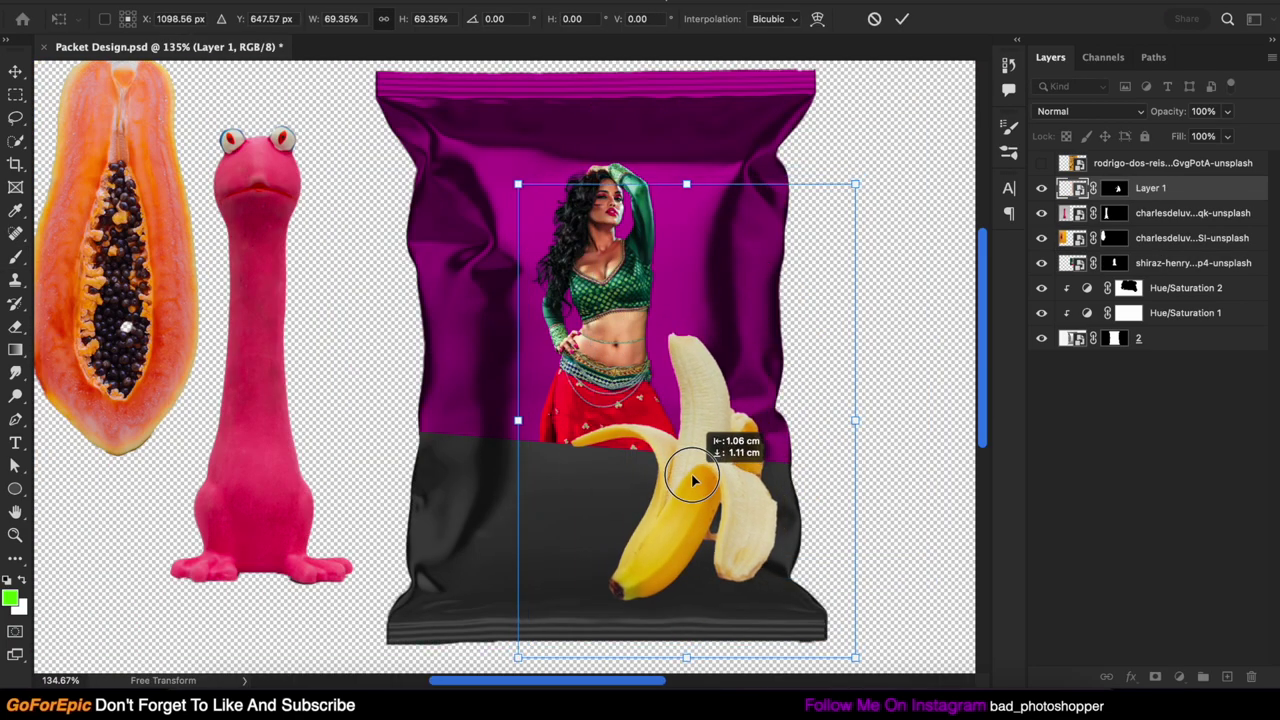
drag(686, 184, 688, 179)
drag(699, 425, 700, 432)
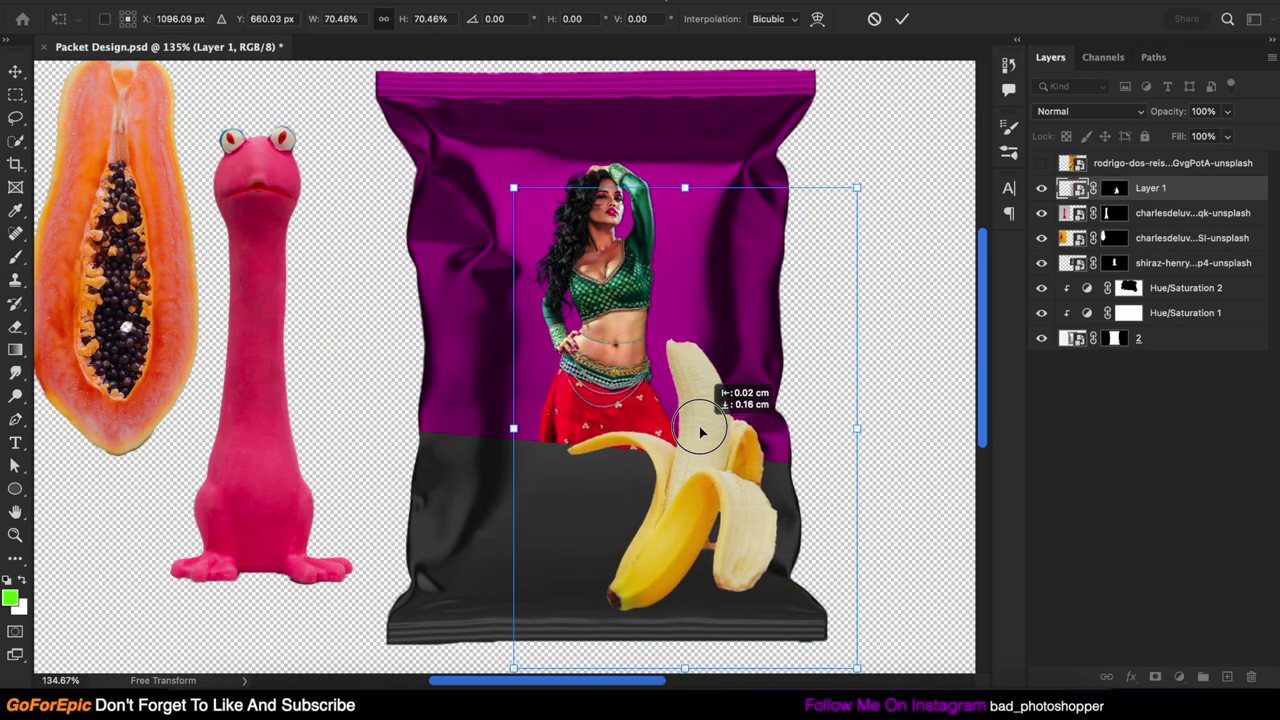
key(Return)
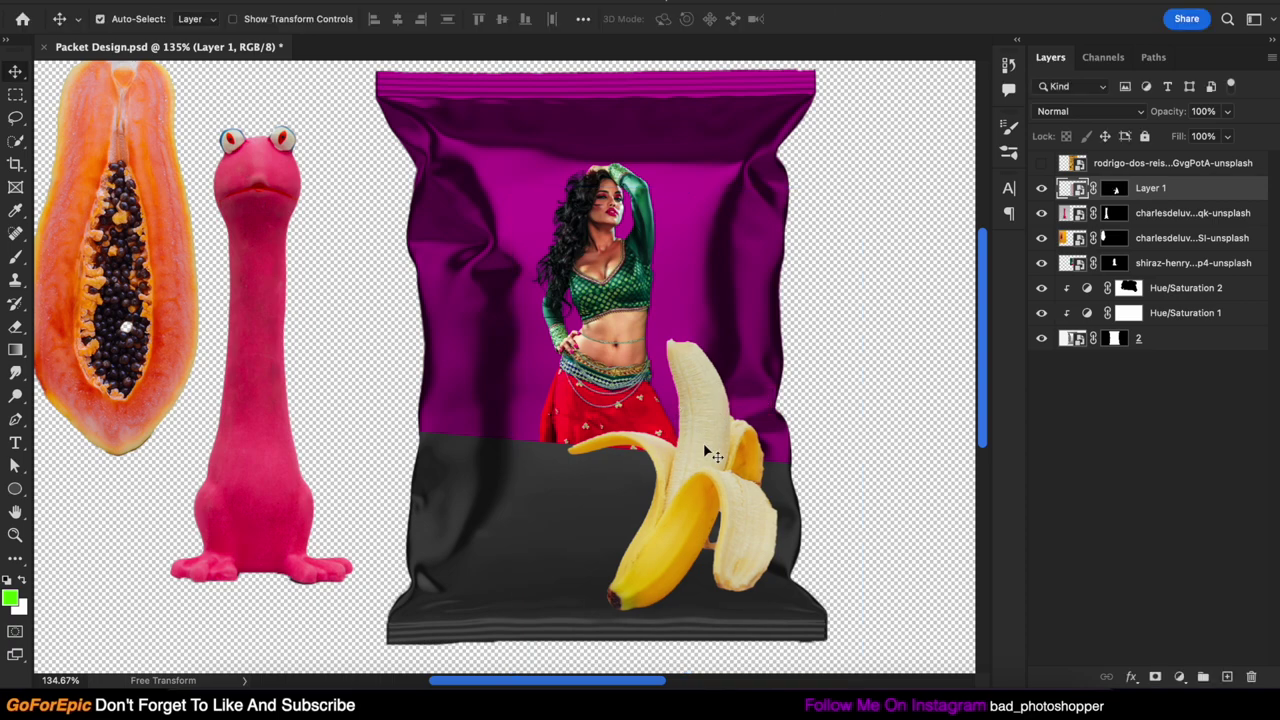
Step: Touch up the banana's mask with the Brush, then drag the papaya onto the bag centre
scroll(710, 520, up, 3)
key(b)
scroll(700, 560, up, 2)
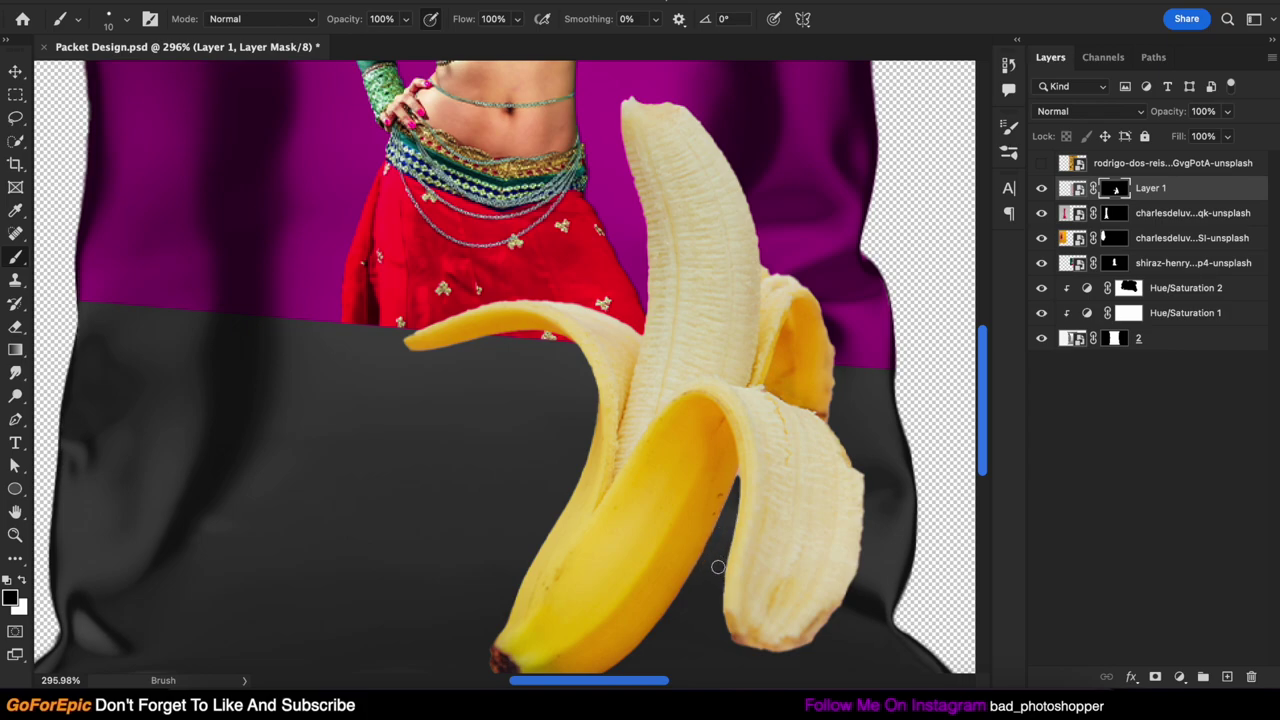
scroll(604, 492, down, 2)
scroll(604, 492, down, 1)
scroll(500, 400, down, 2)
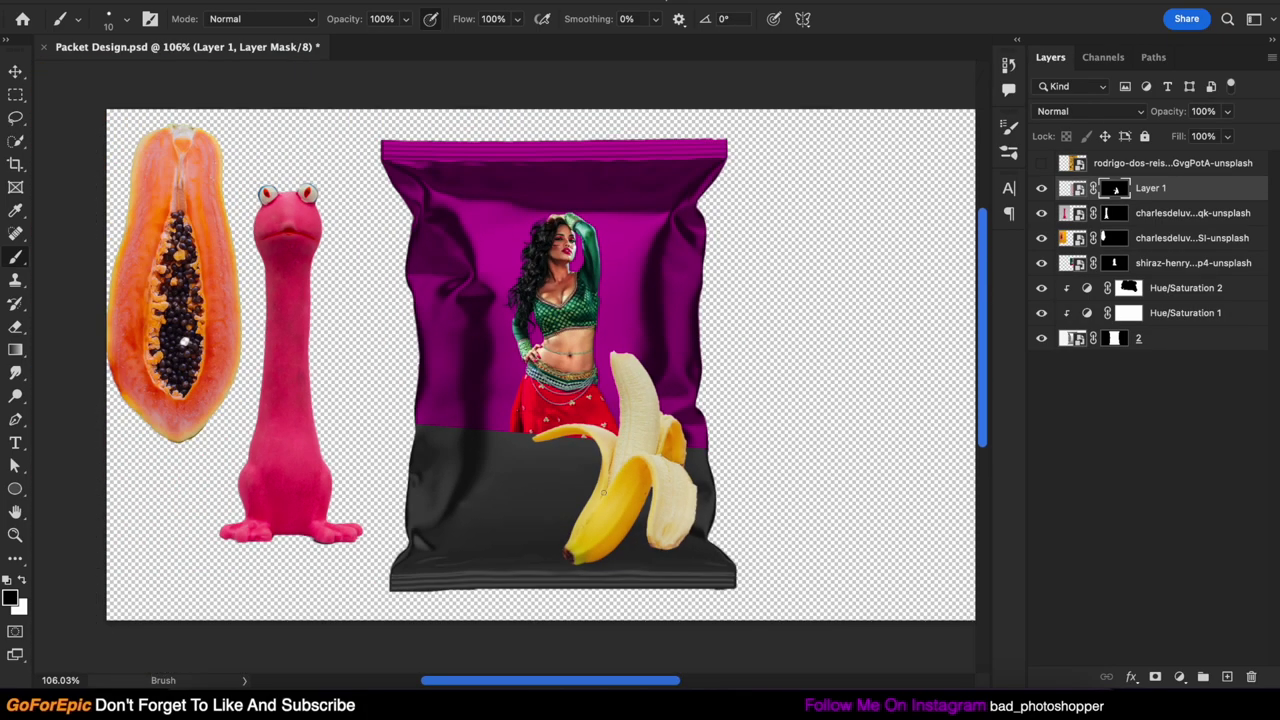
scroll(261, 211, down, 1)
key(v)
drag(110, 230, 520, 235)
Step: Shrink the papaya to a small slice and tilt it at the woman's upper left
scroll(520, 235, up, 2)
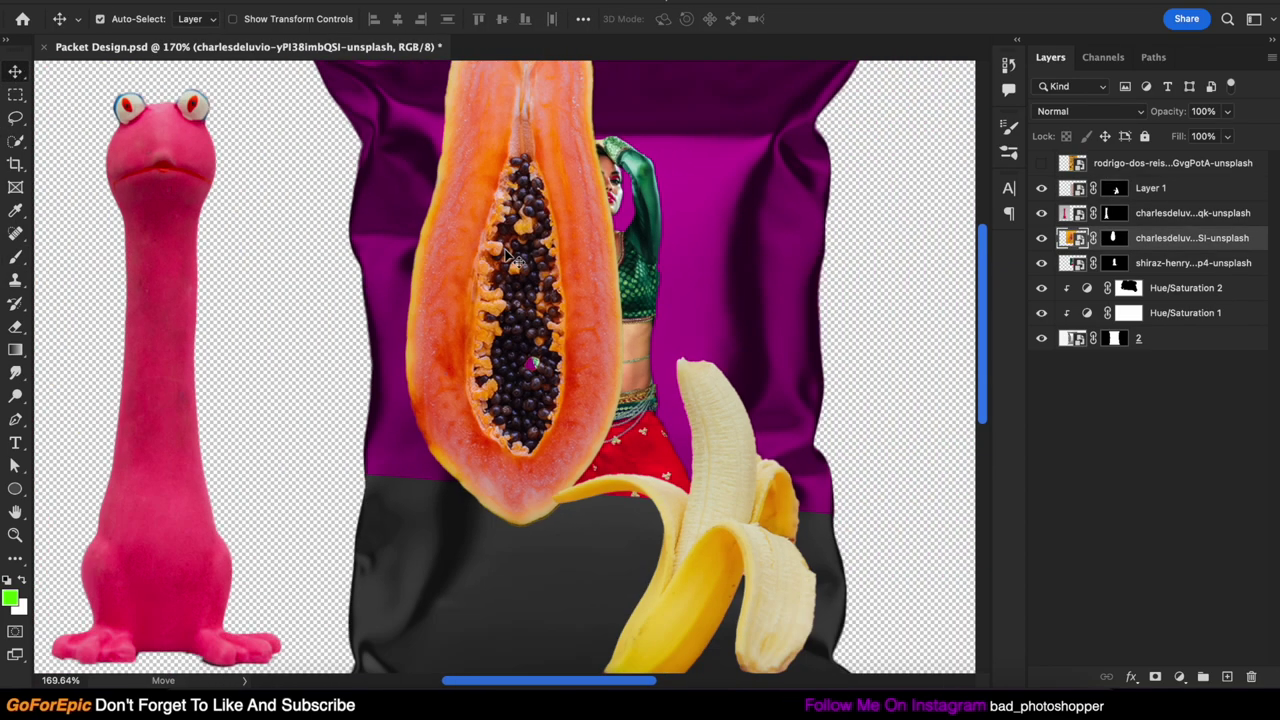
scroll(513, 238, down, 4)
key(ctrl+t)
scroll(515, 240, up, 1)
mouse_move(686, 537)
mouse_down()
mouse_move(491, 274)
mouse_move(537, 214)
mouse_up()
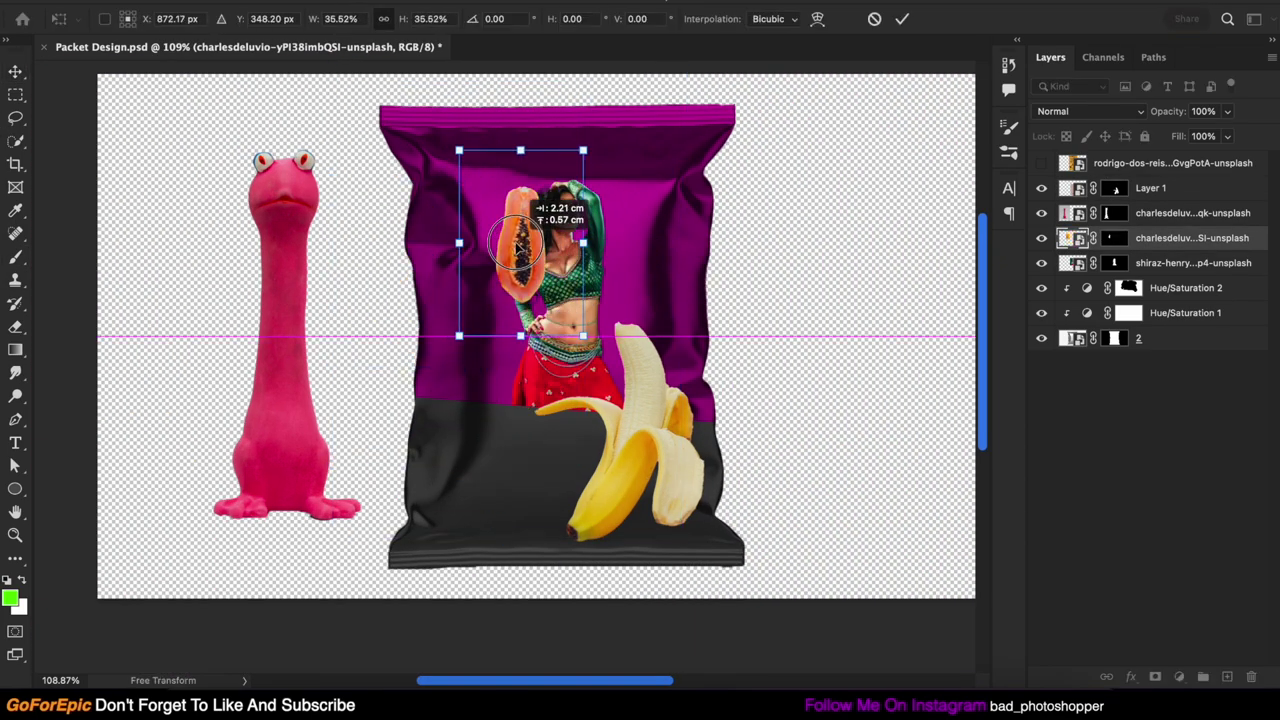
drag(581, 140, 480, 186)
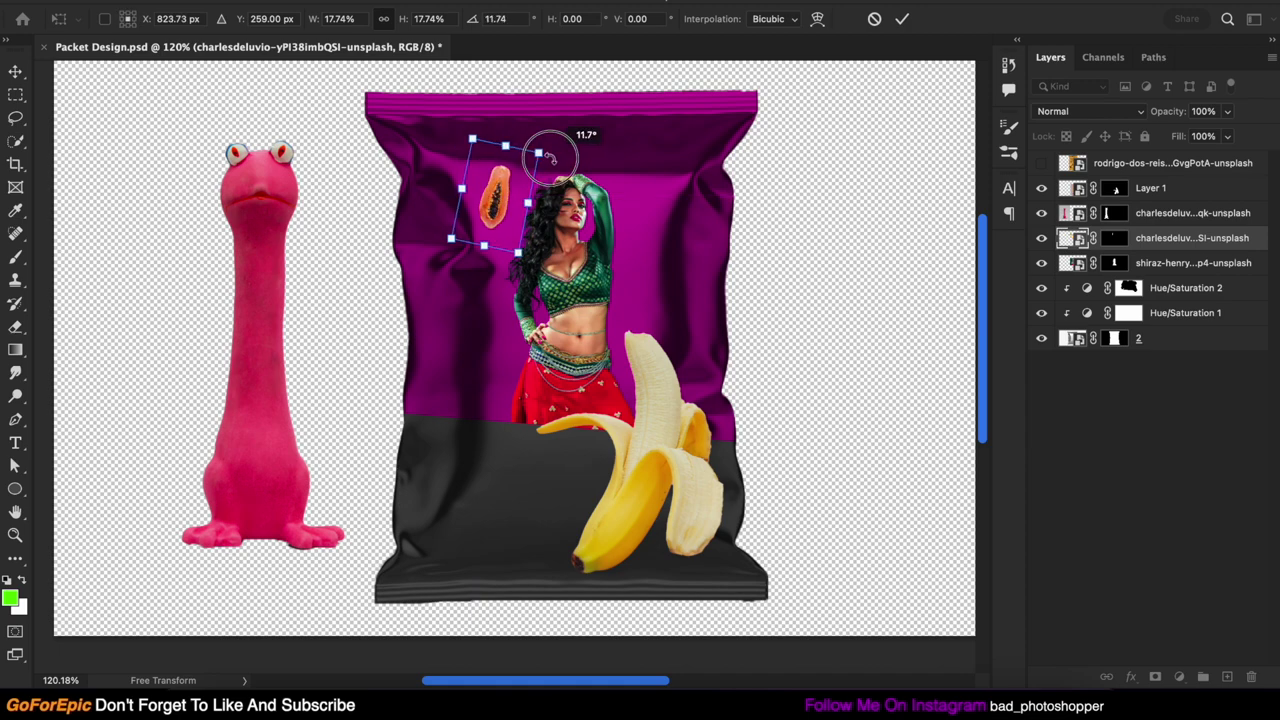
mouse_move(586, 130)
mouse_down()
mouse_move(528, 187)
mouse_move(670, 197)
mouse_move(640, 197)
mouse_up()
key(Return)
Step: Duplicate papaya copies to the bag's right and lower left, rotating the top-left and lower-left ones
drag(640, 197, 653, 295)
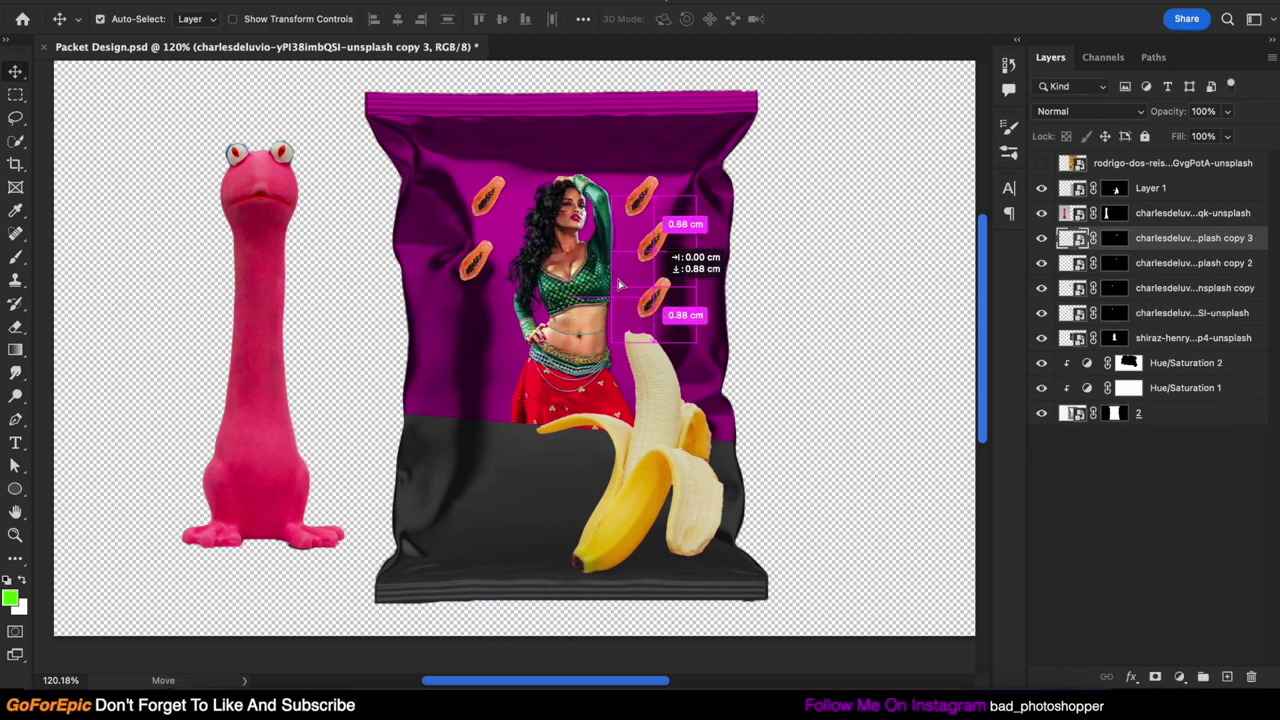
drag(476, 262, 488, 328)
key(ctrl+t)
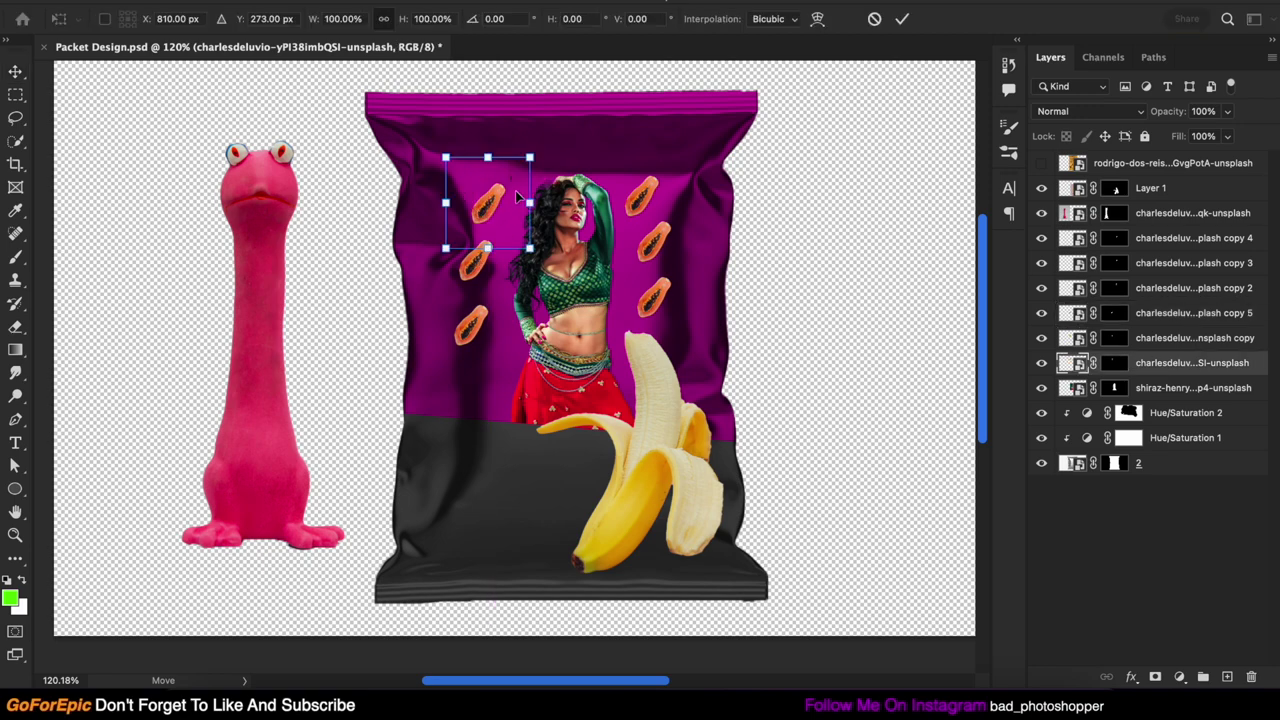
drag(515, 140, 506, 128)
key(Return)
drag(490, 267, 490, 258)
key(ctrl+t)
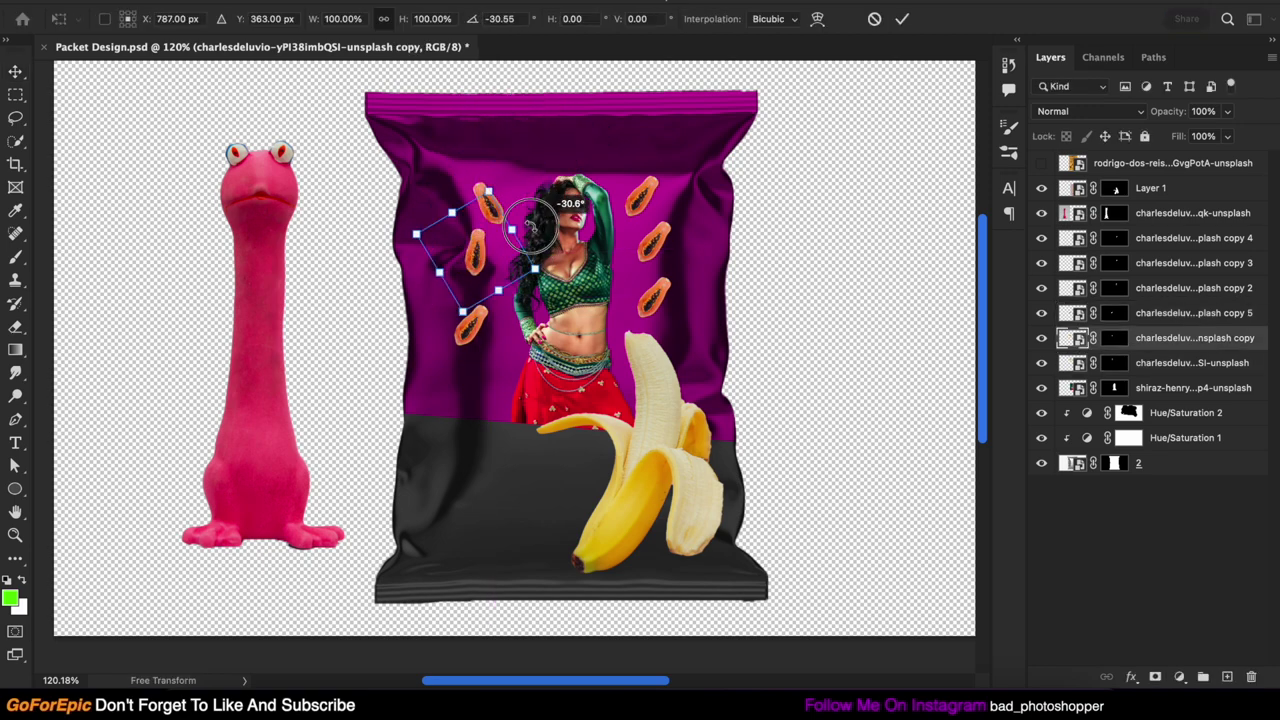
key(Return)
click(470, 325)
key(ctrl+t)
drag(515, 330, 476, 416)
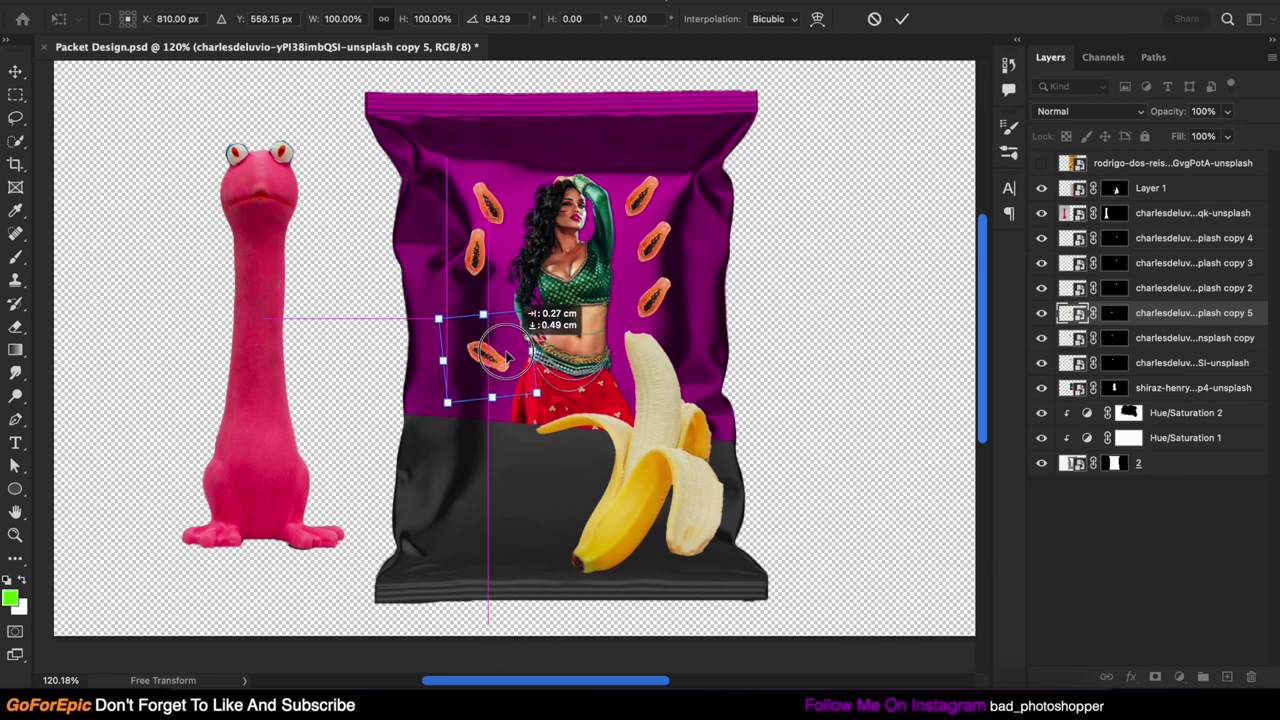
key(Return)
Step: Raise a left-side papaya and reposition and rotate the right-side papayas
mouse_move(496, 264)
mouse_down()
mouse_move(506, 276)
mouse_move(474, 258)
mouse_up()
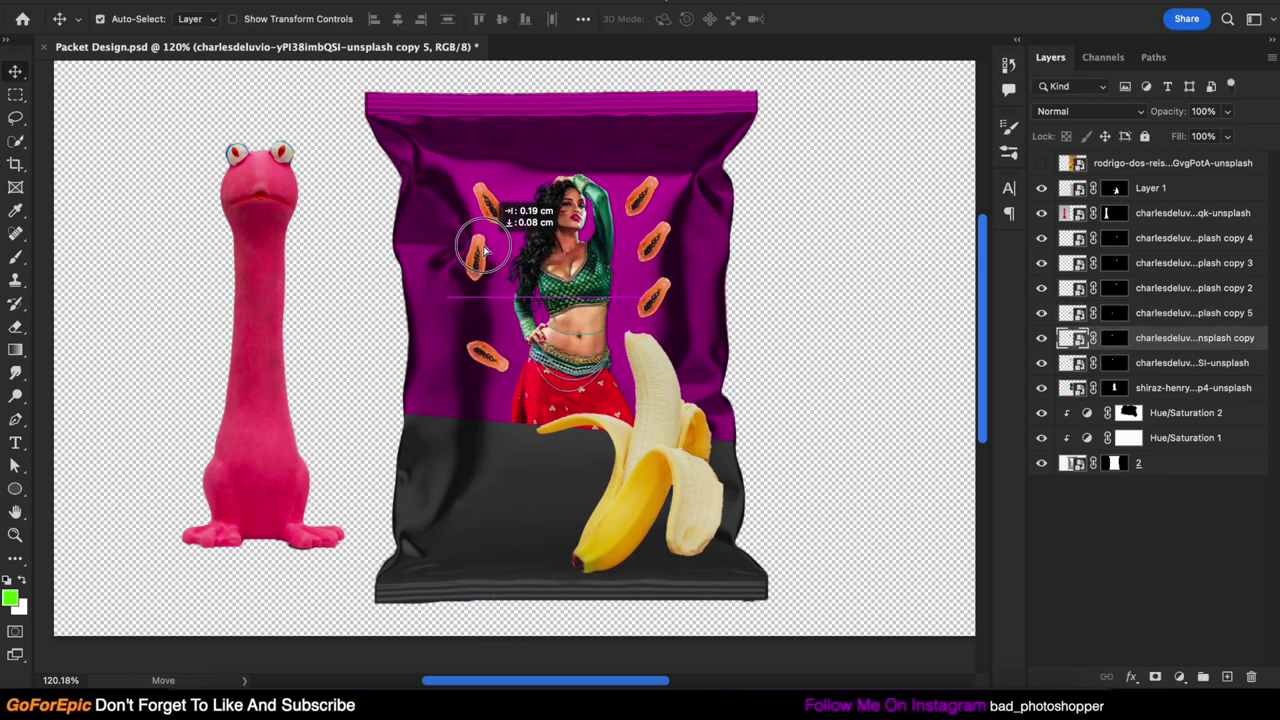
drag(490, 200, 494, 195)
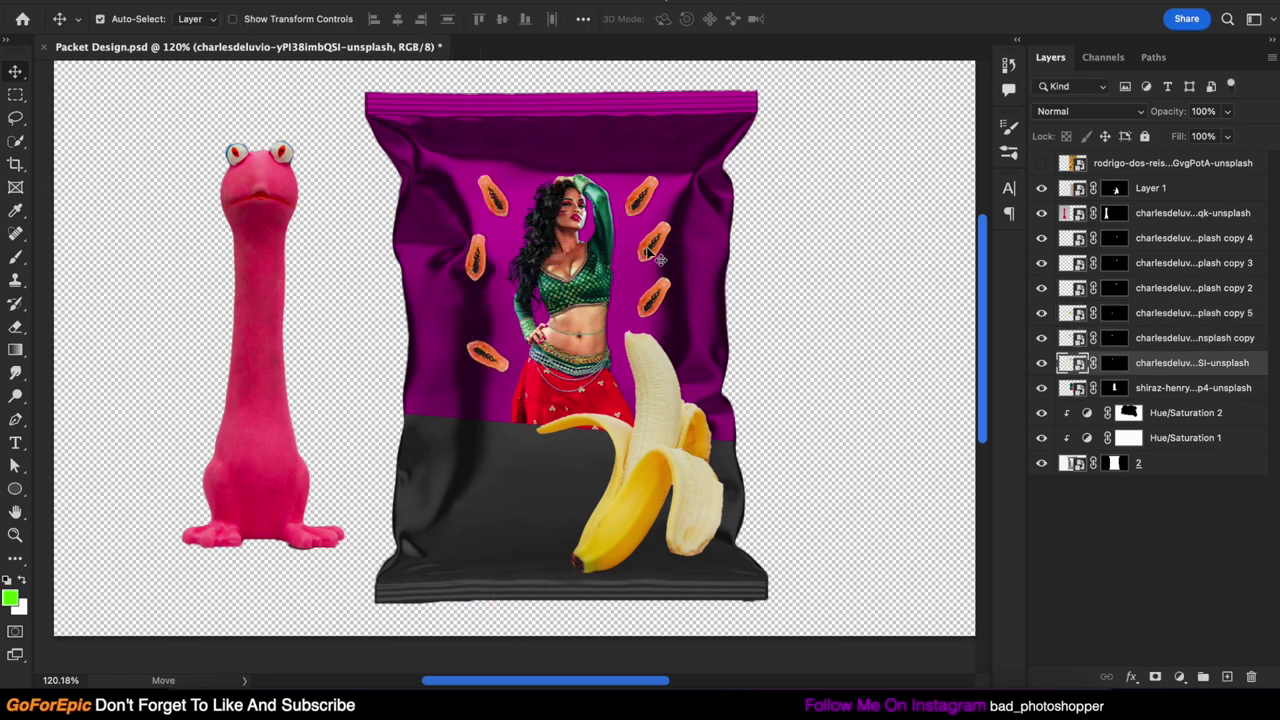
drag(655, 258, 643, 273)
key(ctrl+t)
drag(676, 232, 686, 214)
key(Return)
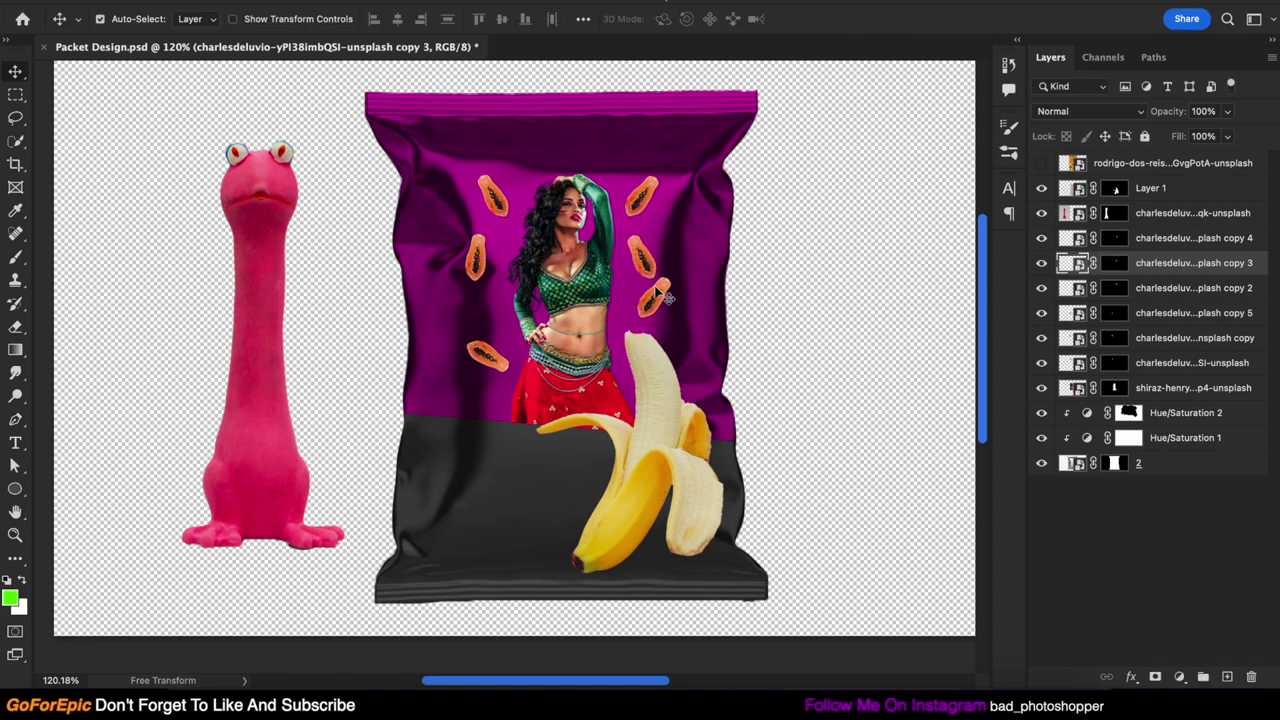
drag(660, 293, 668, 318)
click(650, 283)
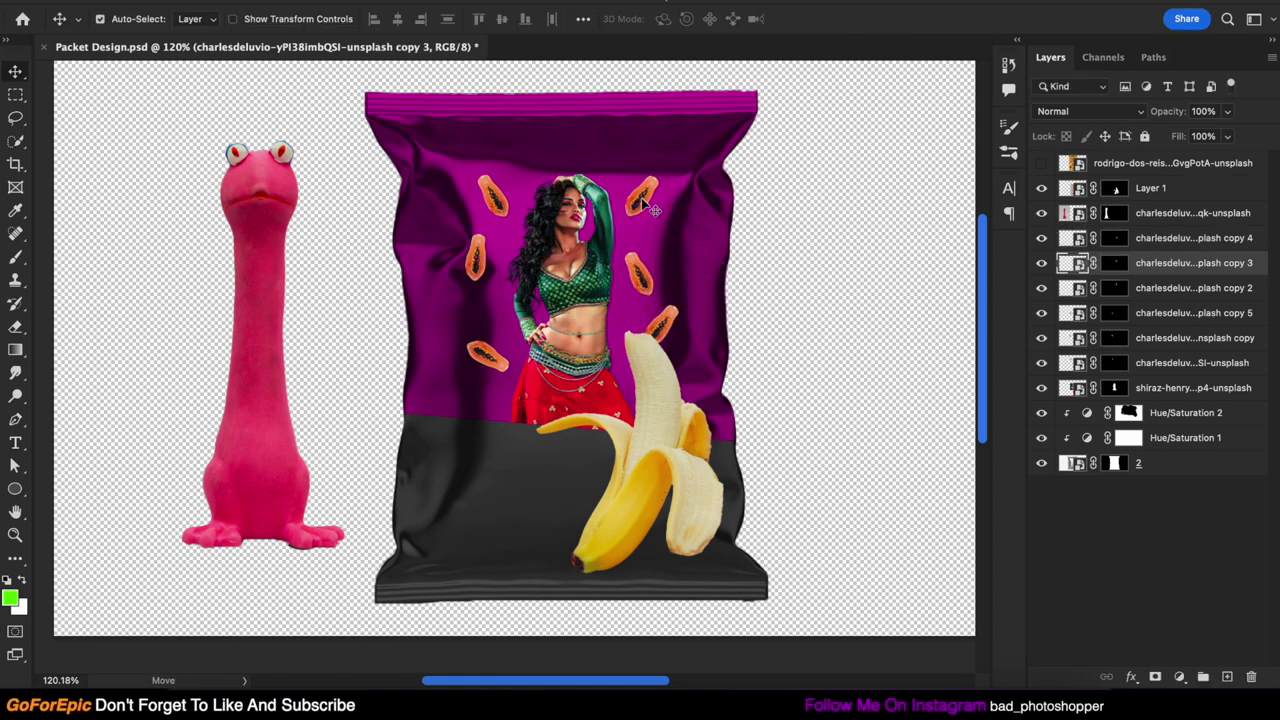
Step: Add another papaya copy behind the woman, beside her waist
alt+drag(651, 209, 648, 212)
drag(1193, 288, 1135, 423)
key(ctrl+t)
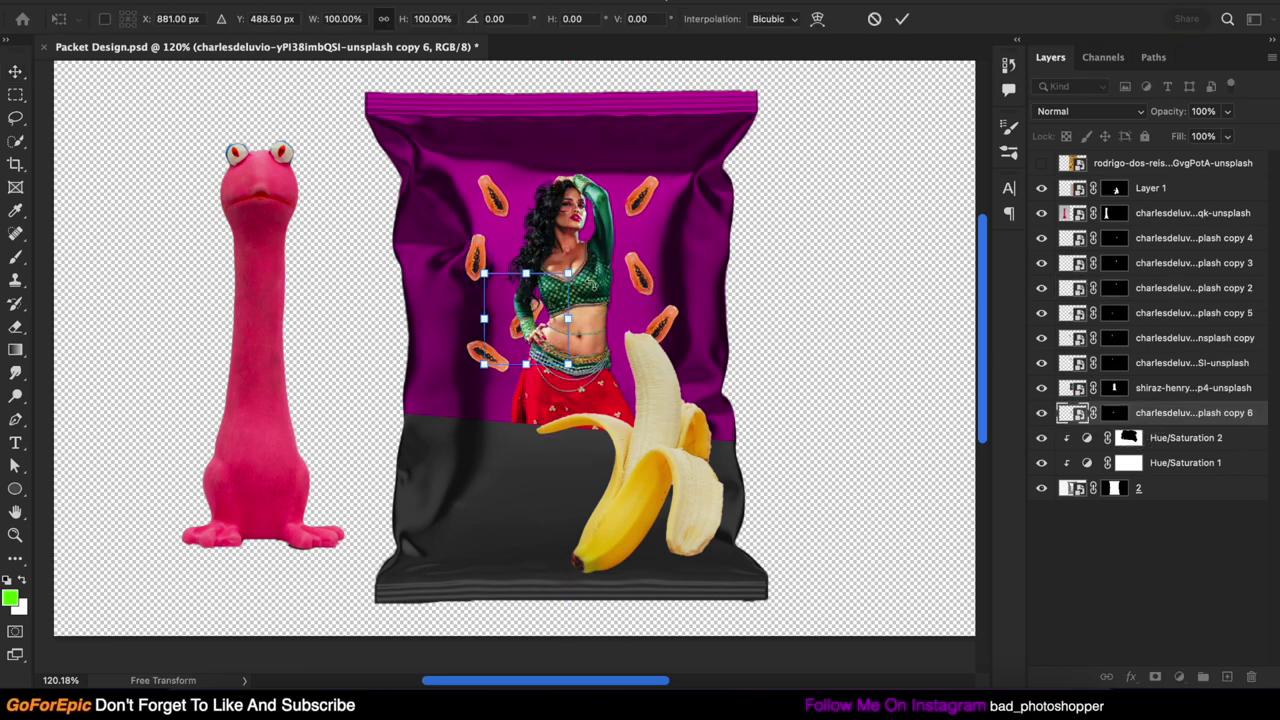
mouse_move(590, 268)
mouse_down()
mouse_move(622, 318)
mouse_move(528, 307)
mouse_up()
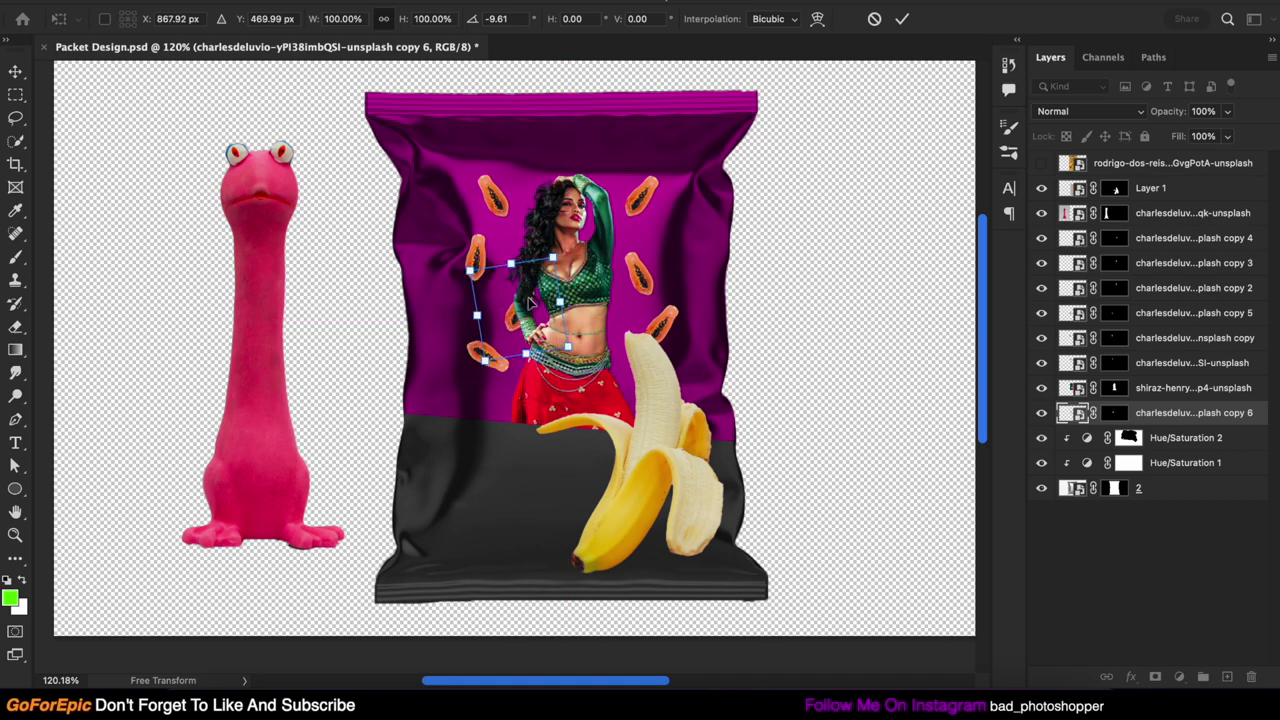
key(Return)
Step: Duplicate a papaya onto the right side and rotate it to 42 degrees
click(645, 287)
click(520, 330)
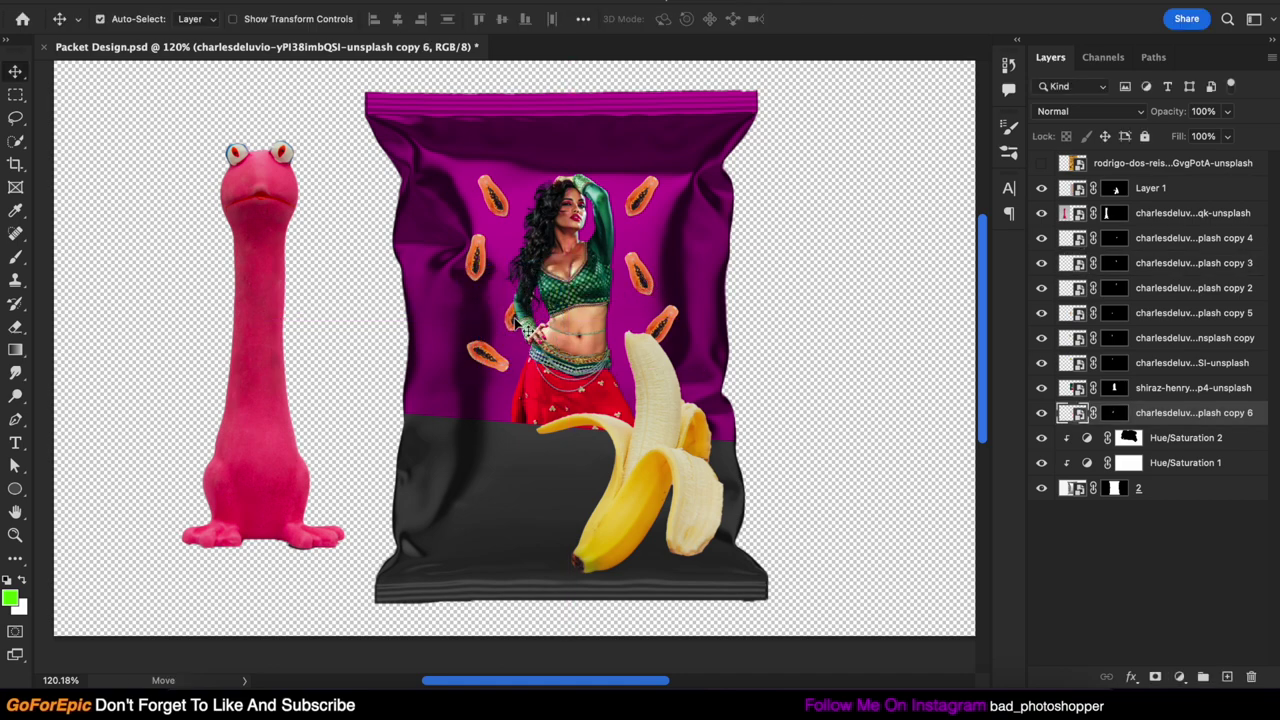
mouse_move(607, 300)
mouse_down()
mouse_move(655, 178)
mouse_move(640, 222)
mouse_up()
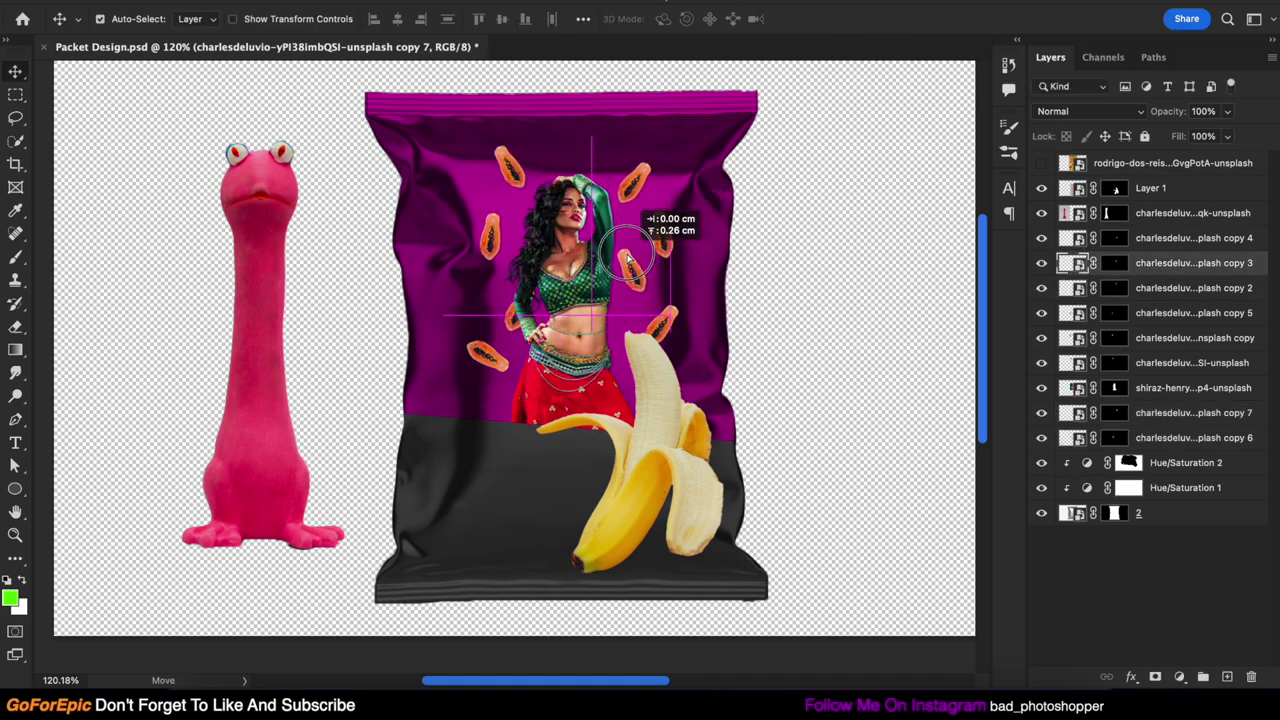
key(ctrl+t)
drag(697, 311, 676, 318)
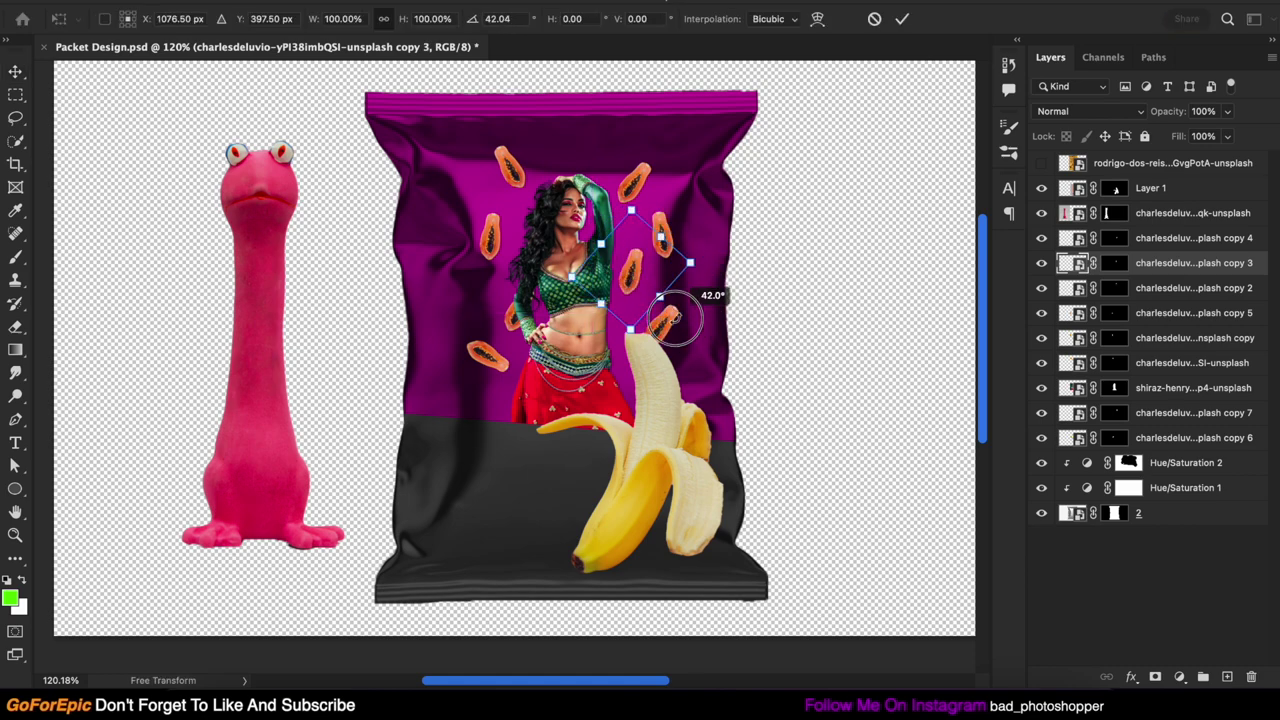
key(Return)
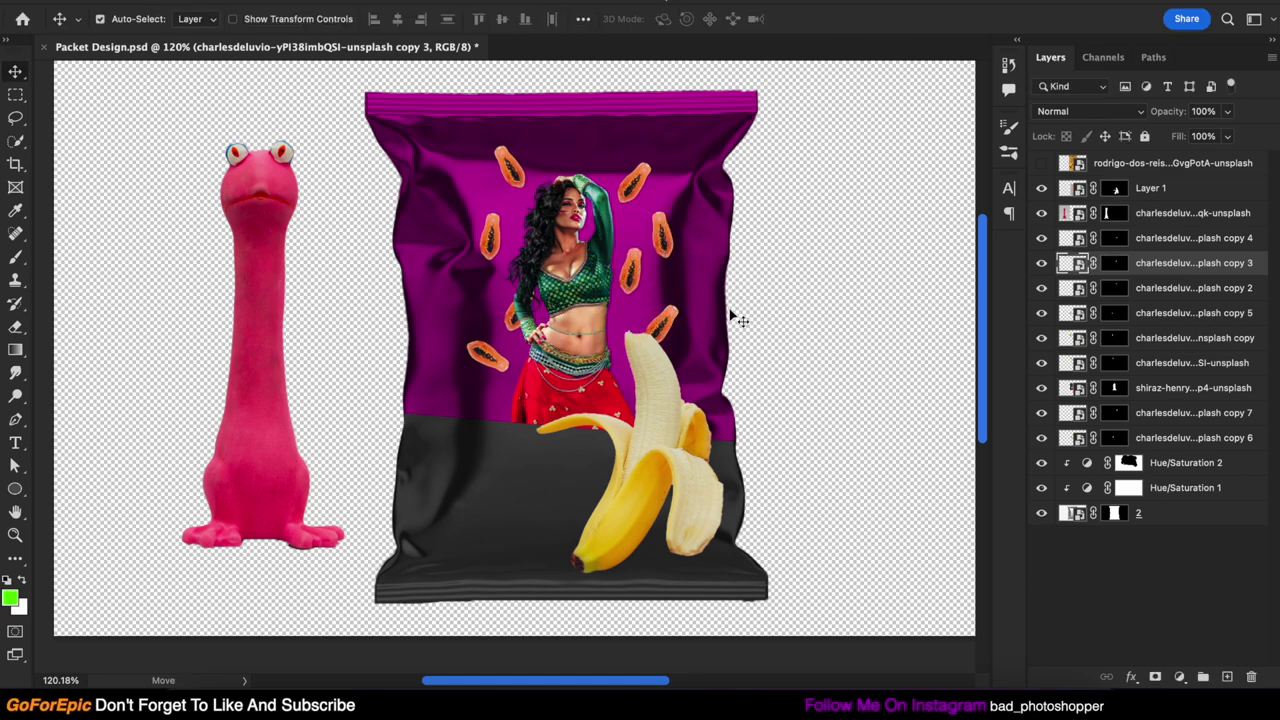
Step: Show the banana texture, clip it to the bag in Saturation blend mode, and add a layer mask
click(1041, 163)
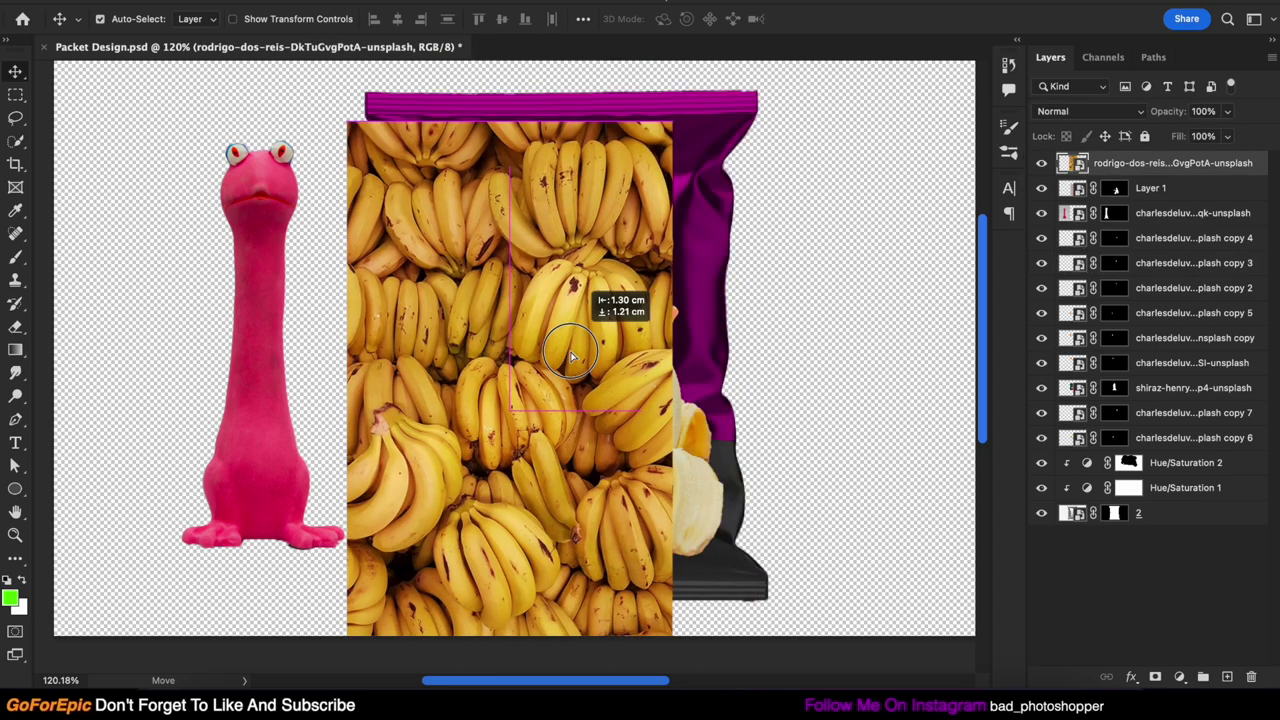
drag(586, 300, 634, 286)
key(ctrl+alt+g)
click(1095, 112)
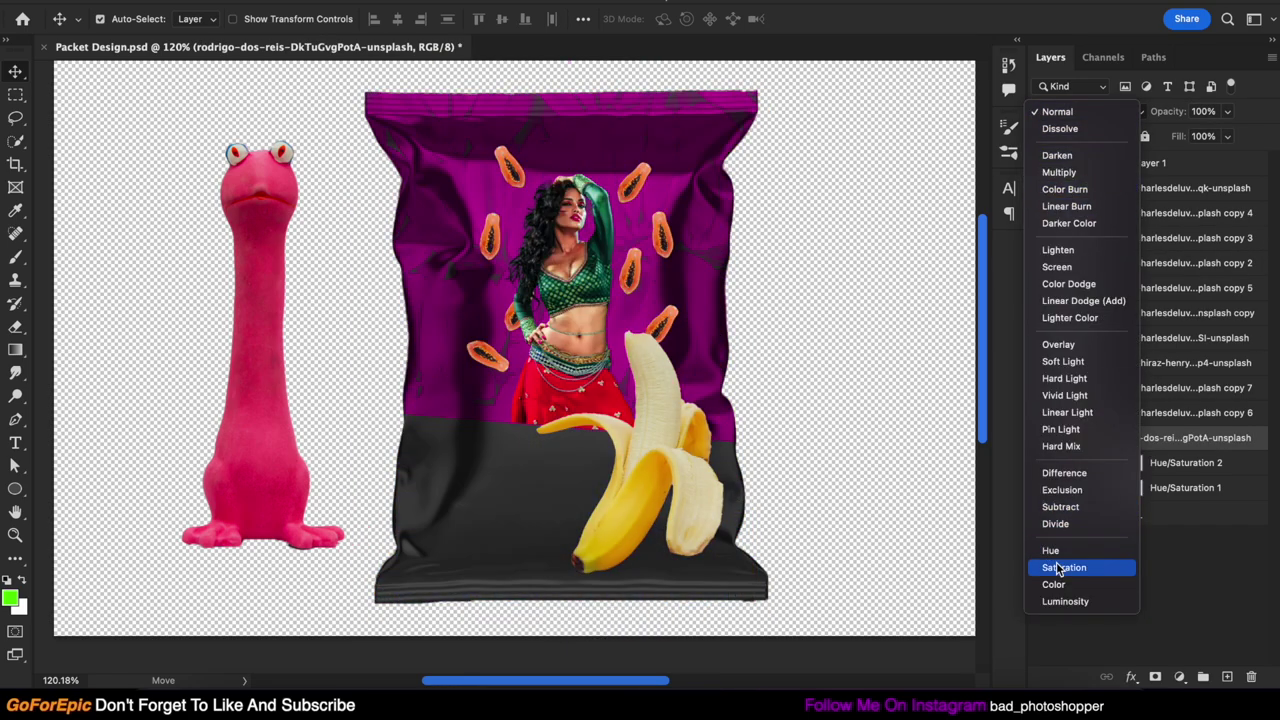
click(1056, 567)
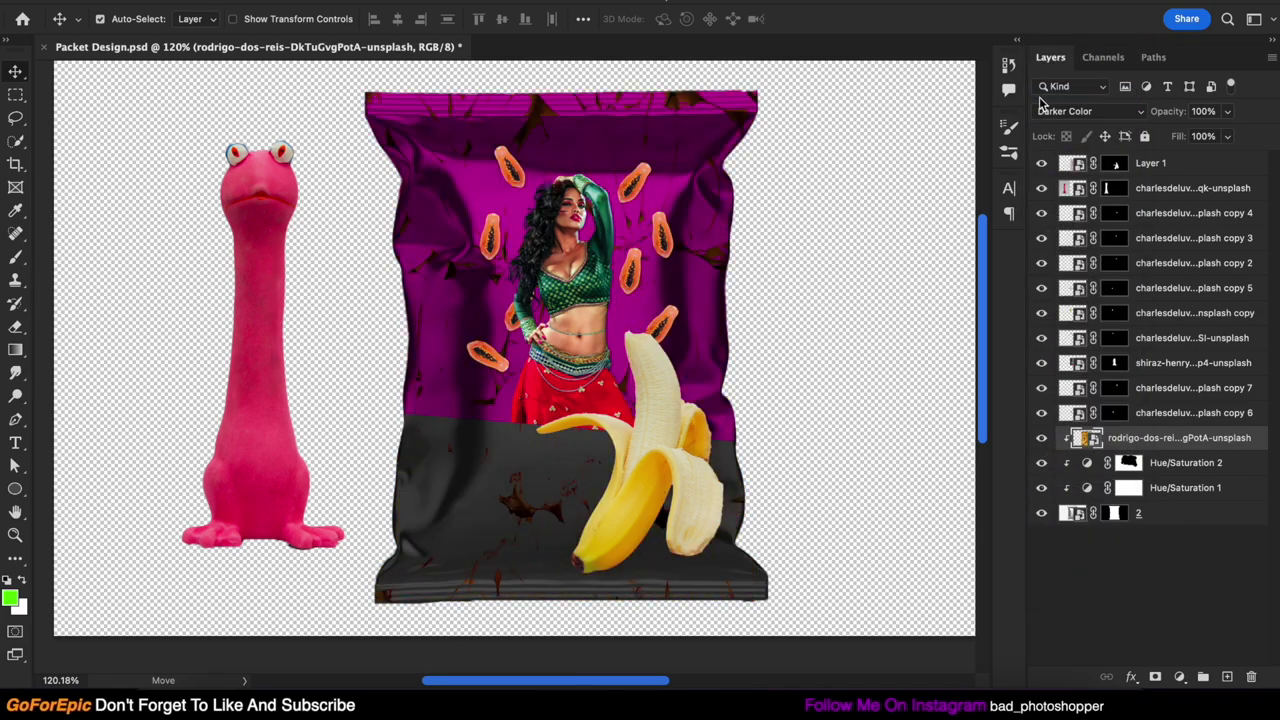
click(1155, 677)
key(b)
key(d)
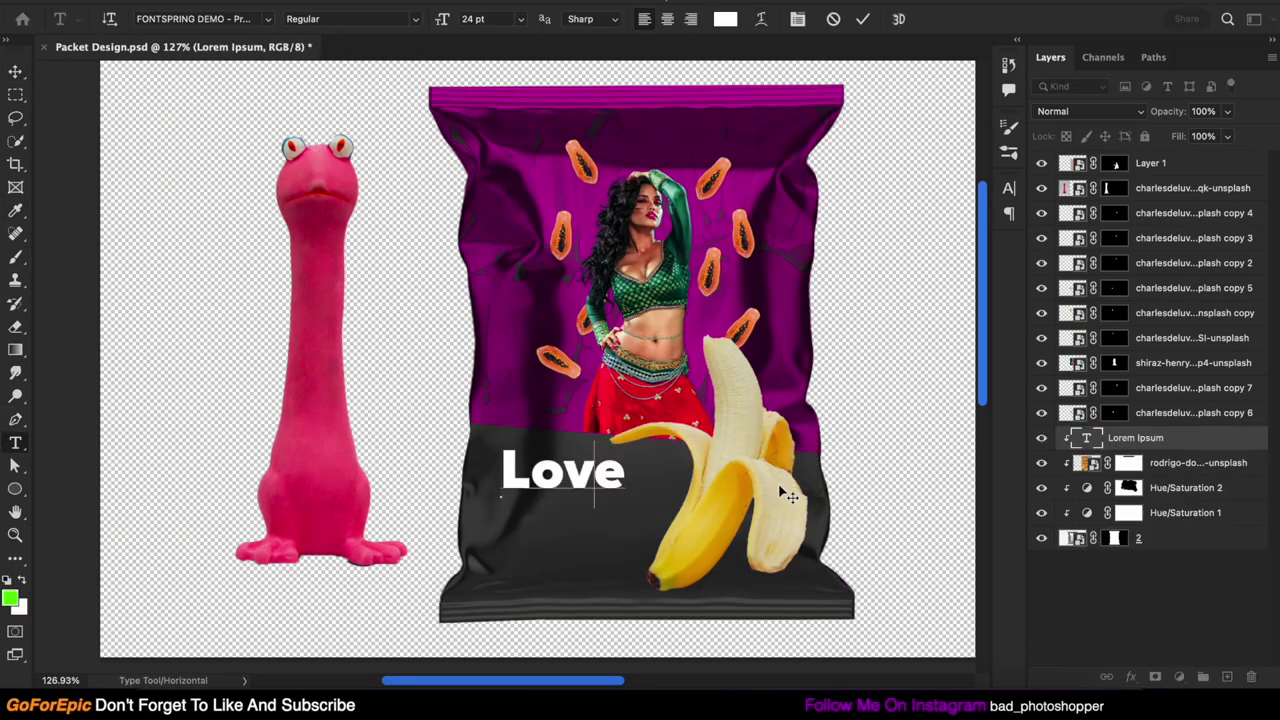
Step: Complete the text as 'LOVE CORN' in the Act of Rejection font and shift it right
text(CORN)
click(15, 72)
drag(586, 500, 600, 508)
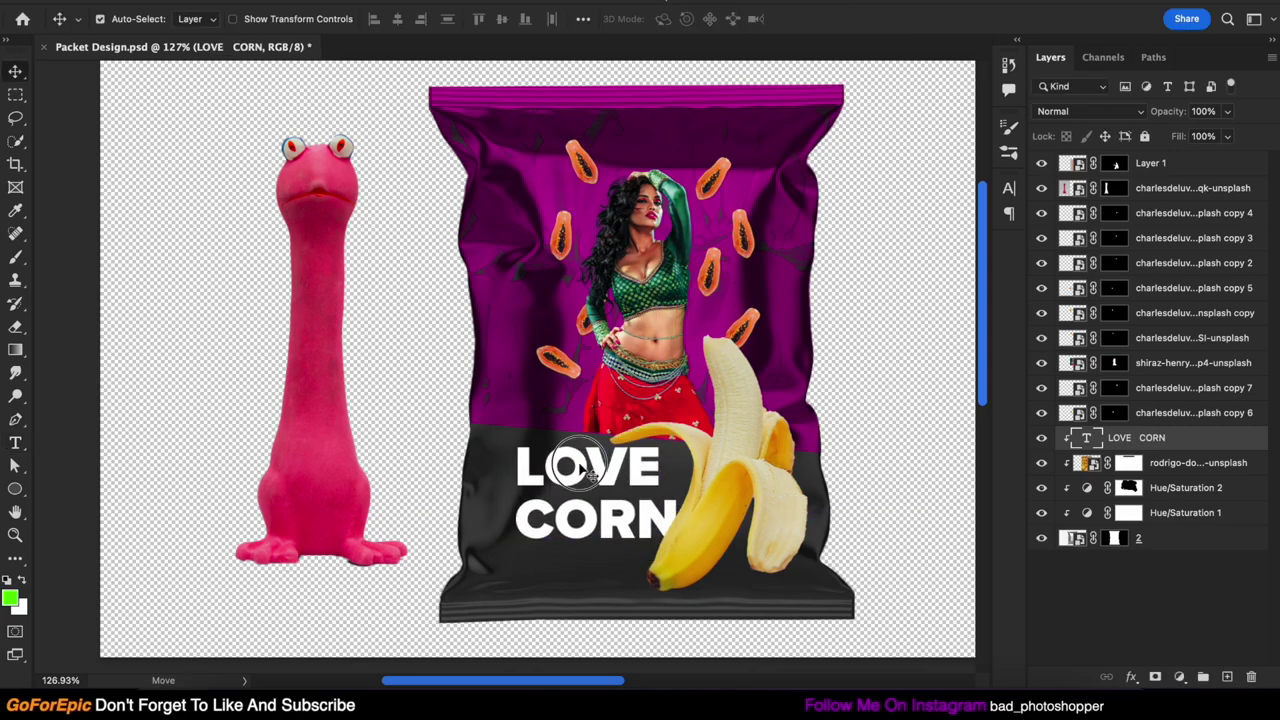
key(t)
click(267, 18)
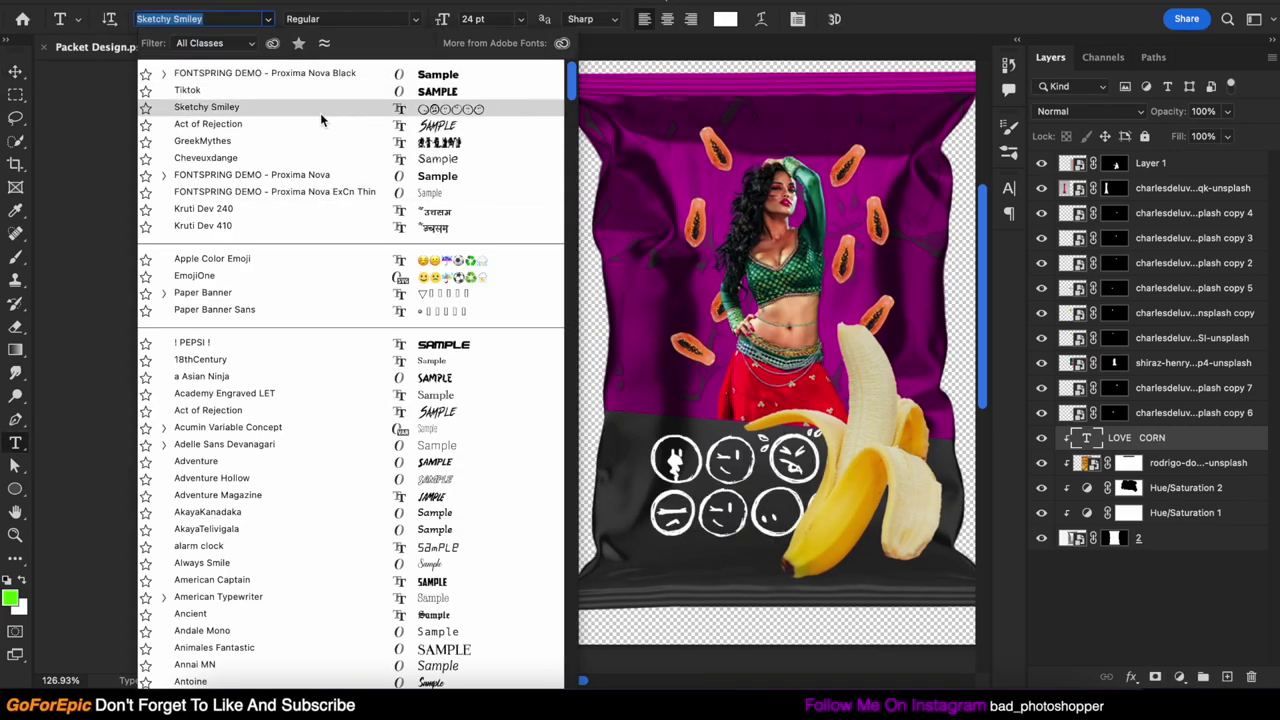
click(296, 123)
key(v)
drag(702, 462, 742, 462)
Step: Scale the pink lizard to about a third and stand it beside LOVE CORN
drag(458, 271, 654, 337)
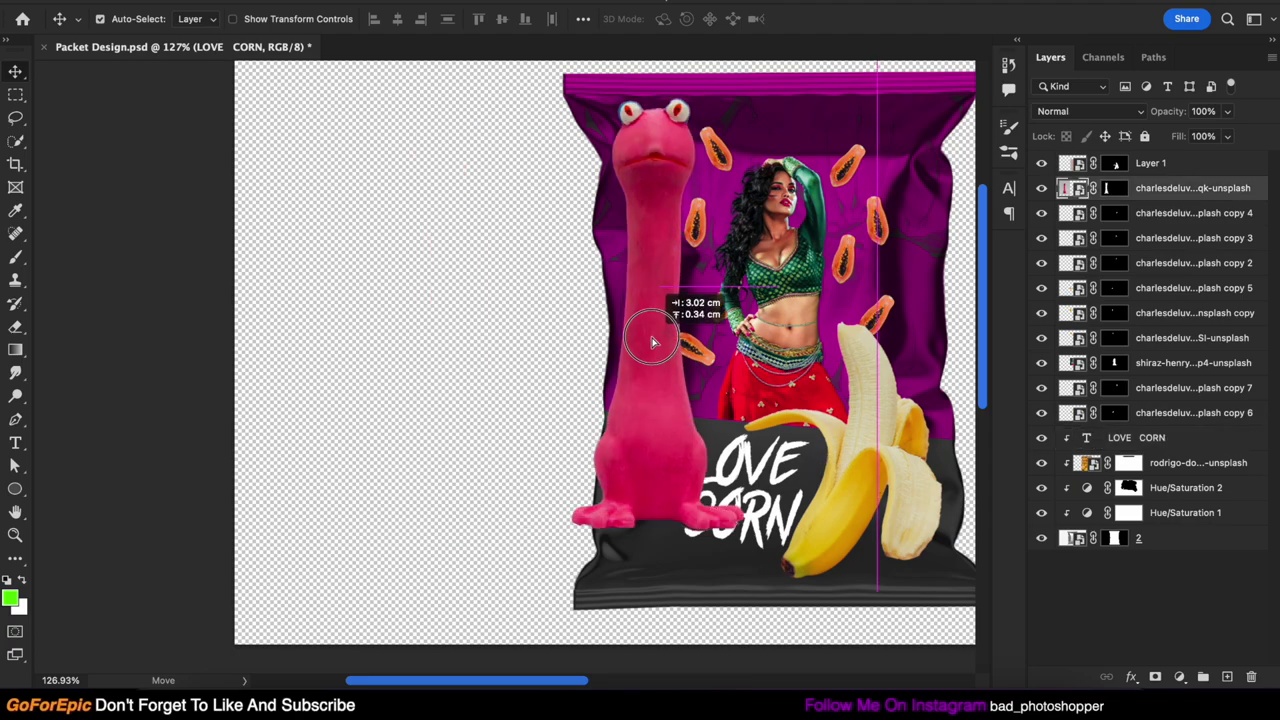
key(ctrl+t)
drag(443, 60, 554, 263)
drag(655, 263, 650, 316)
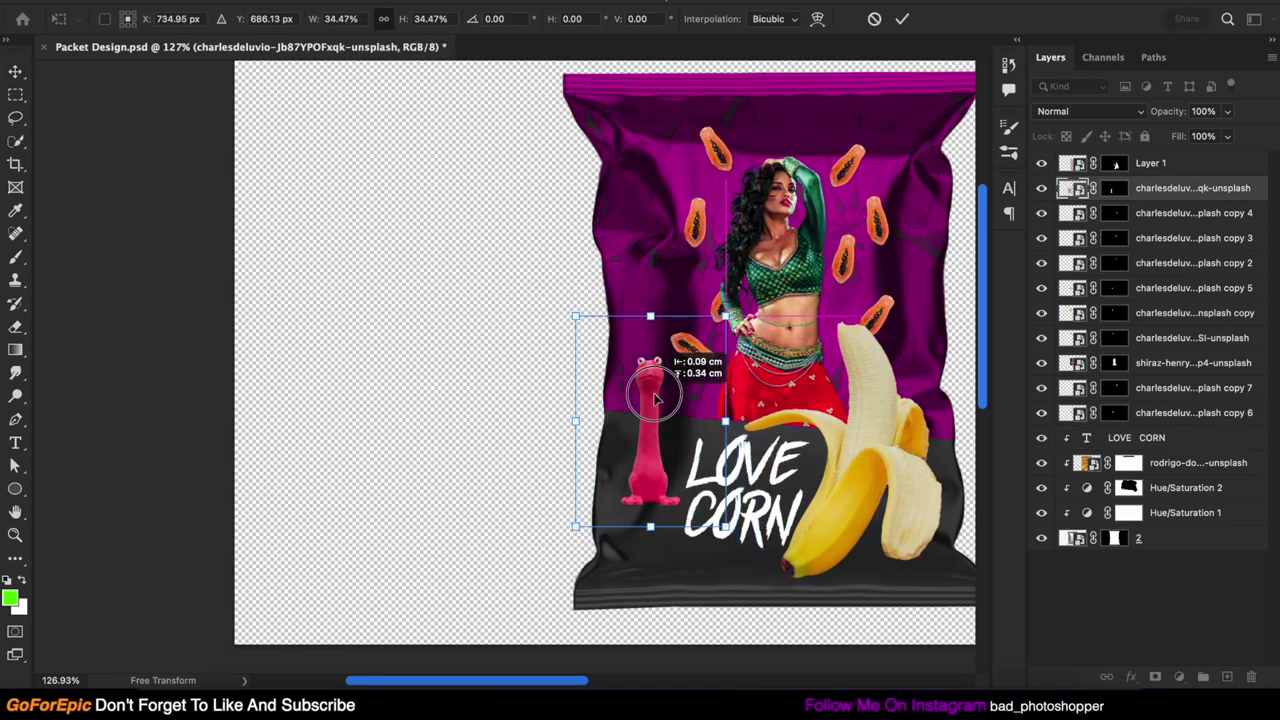
drag(650, 400, 658, 403)
key(Return)
scroll(634, 405, right, 3)
scroll(634, 405, down, 1)
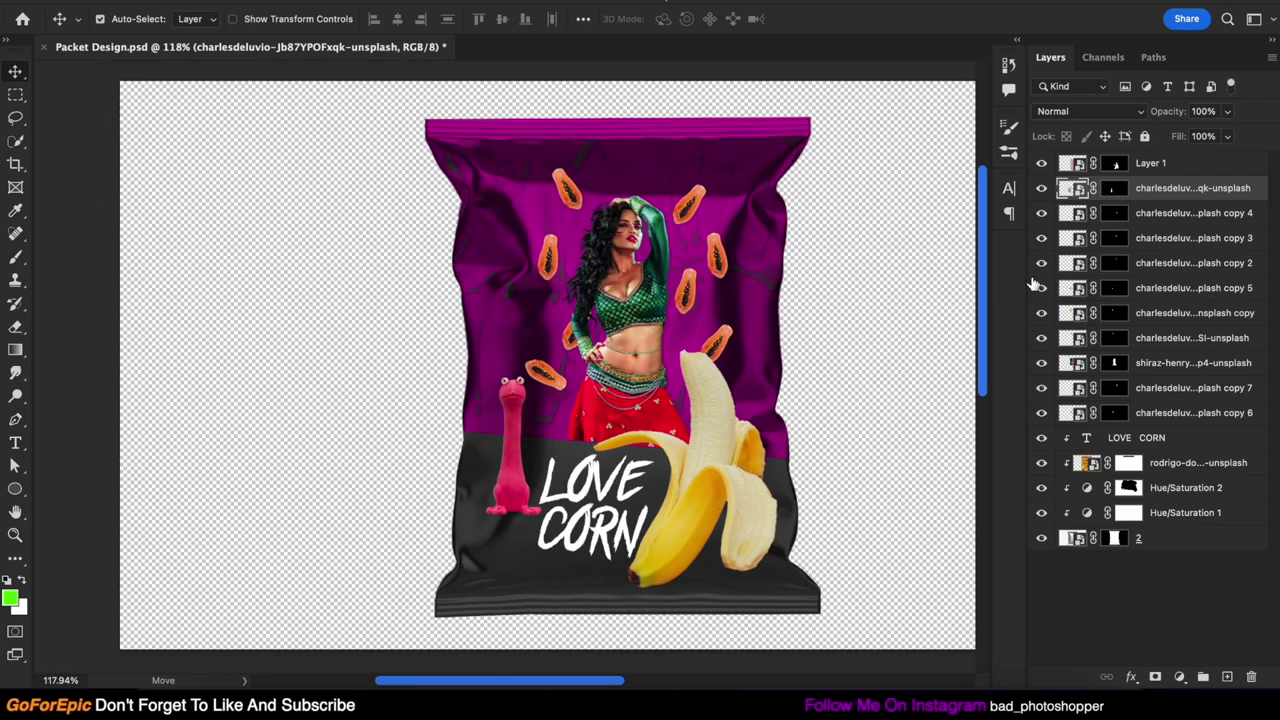
Step: Warp two papaya slices with a mesh grid so they bend along the fabric folds
scroll(470, 250, up, 1)
click(482, 240)
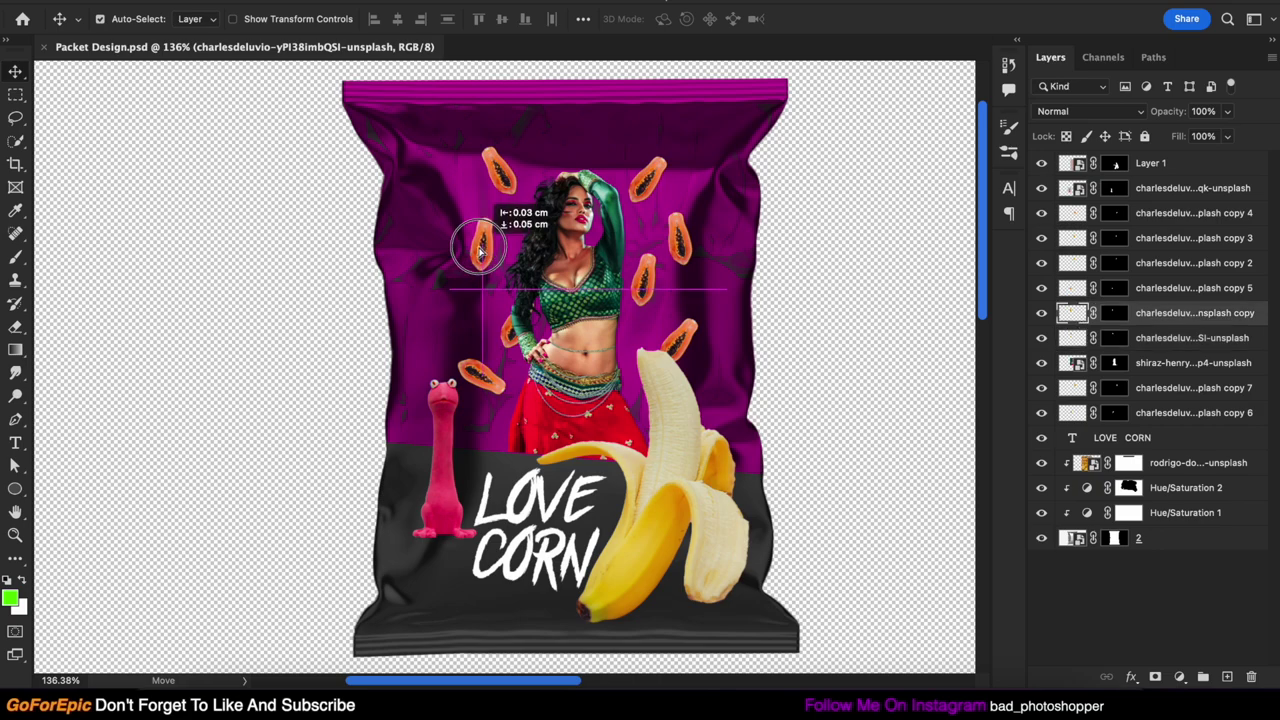
key(ctrl+t)
right_click(470, 270)
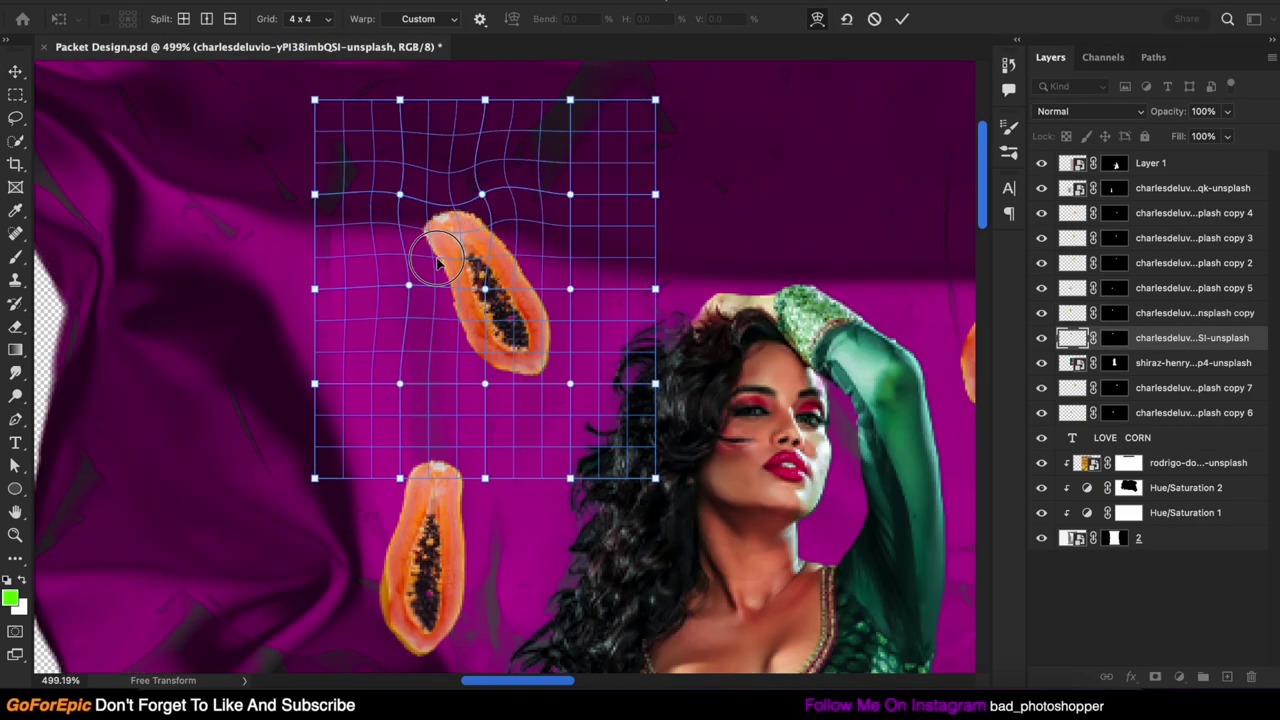
drag(437, 262, 430, 228)
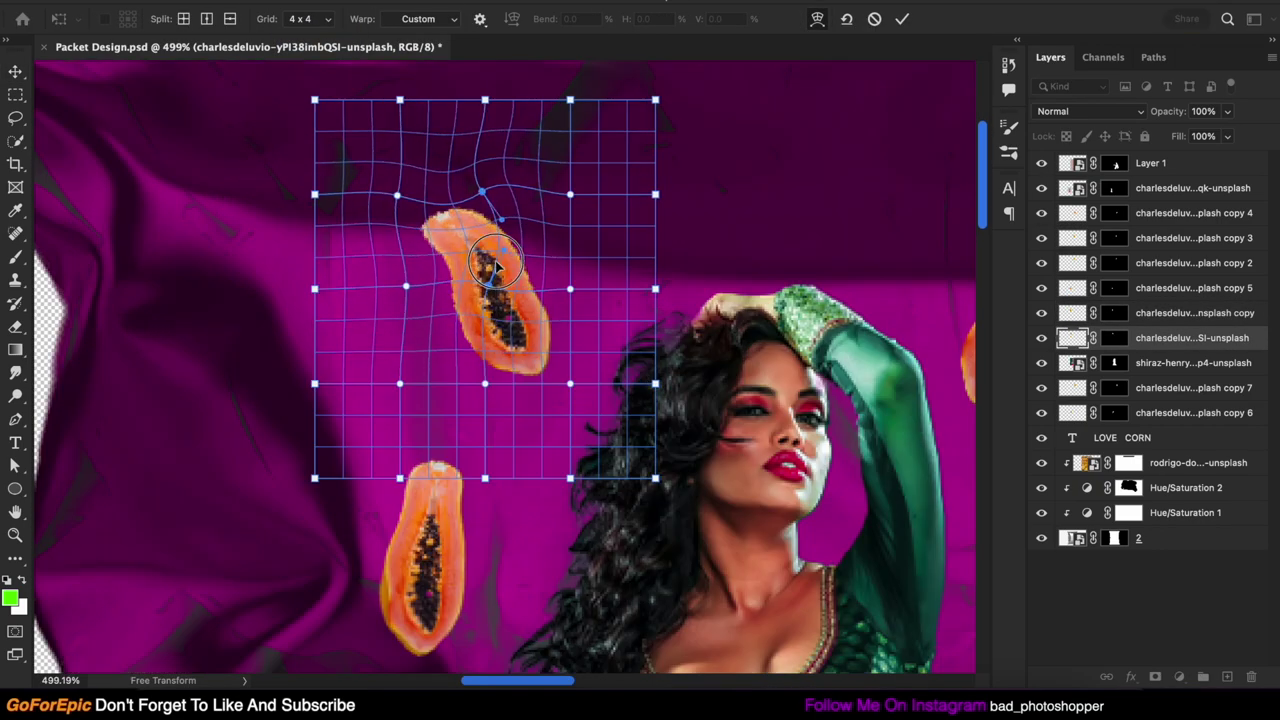
click(817, 18)
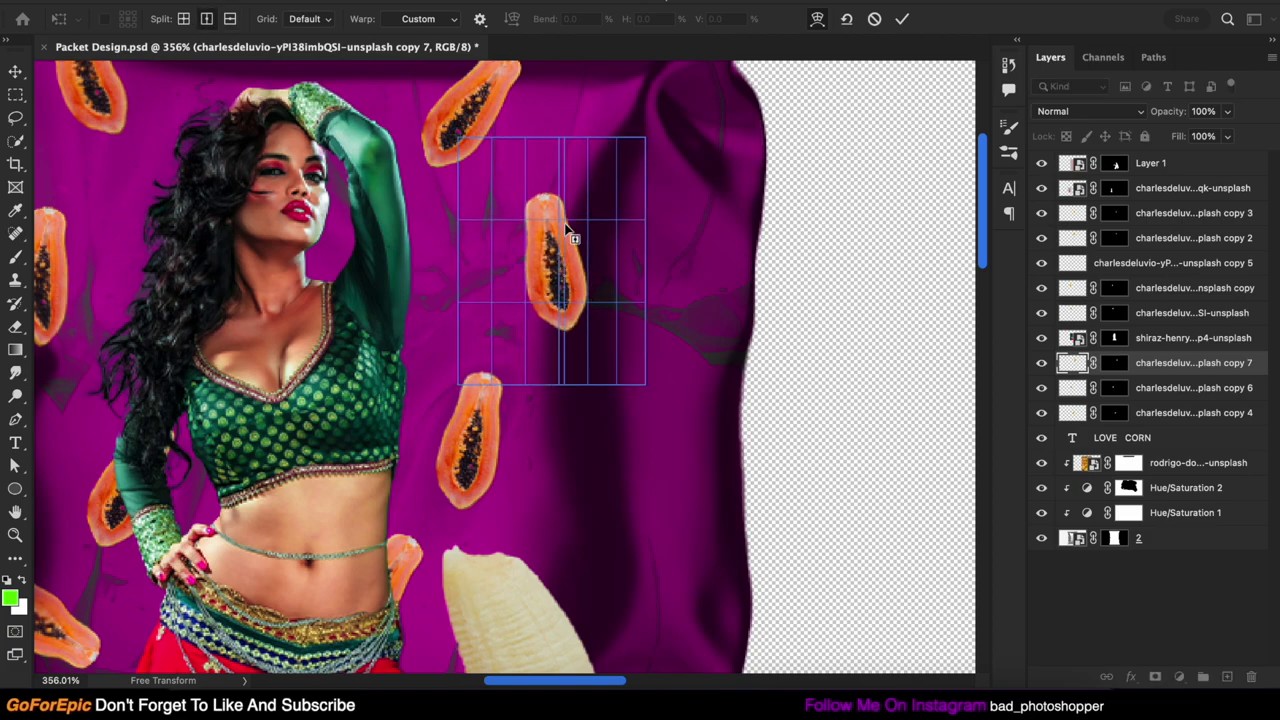
drag(567, 232, 586, 290)
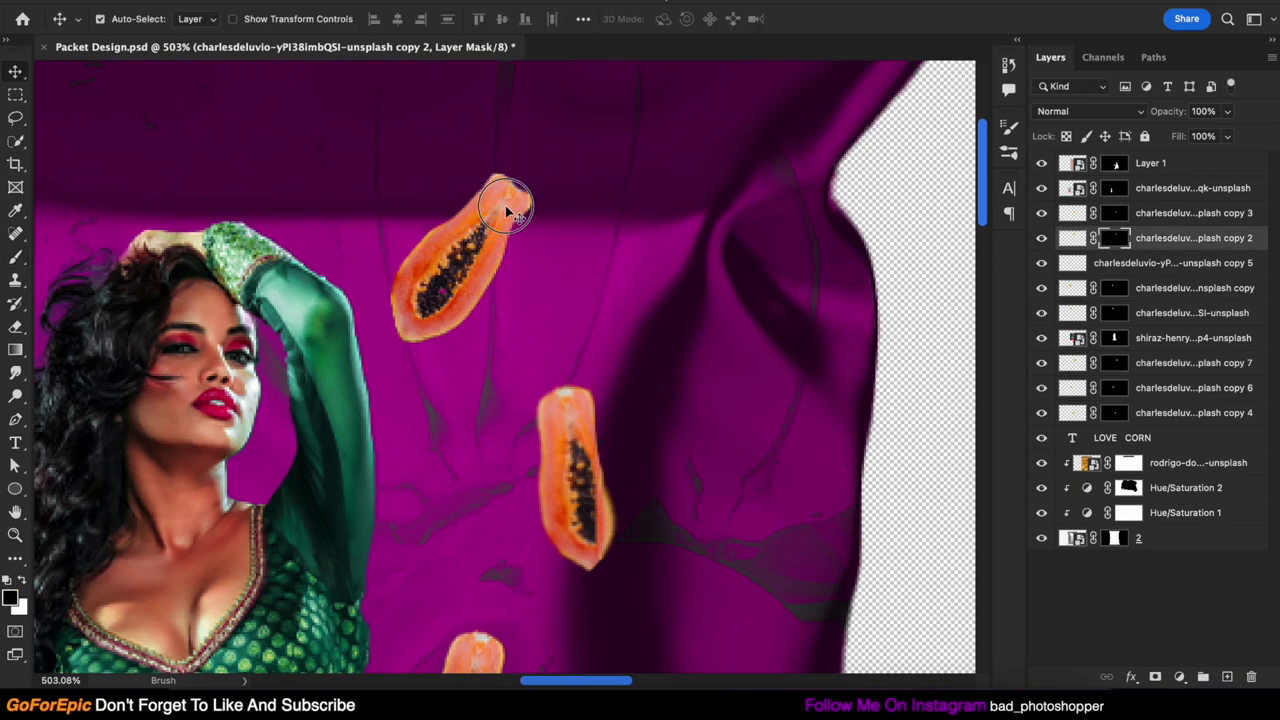
Step: Curve the papaya's top, then paint Exposure fold shadows through an inverted mask, clearing the banana
drag(494, 163, 480, 197)
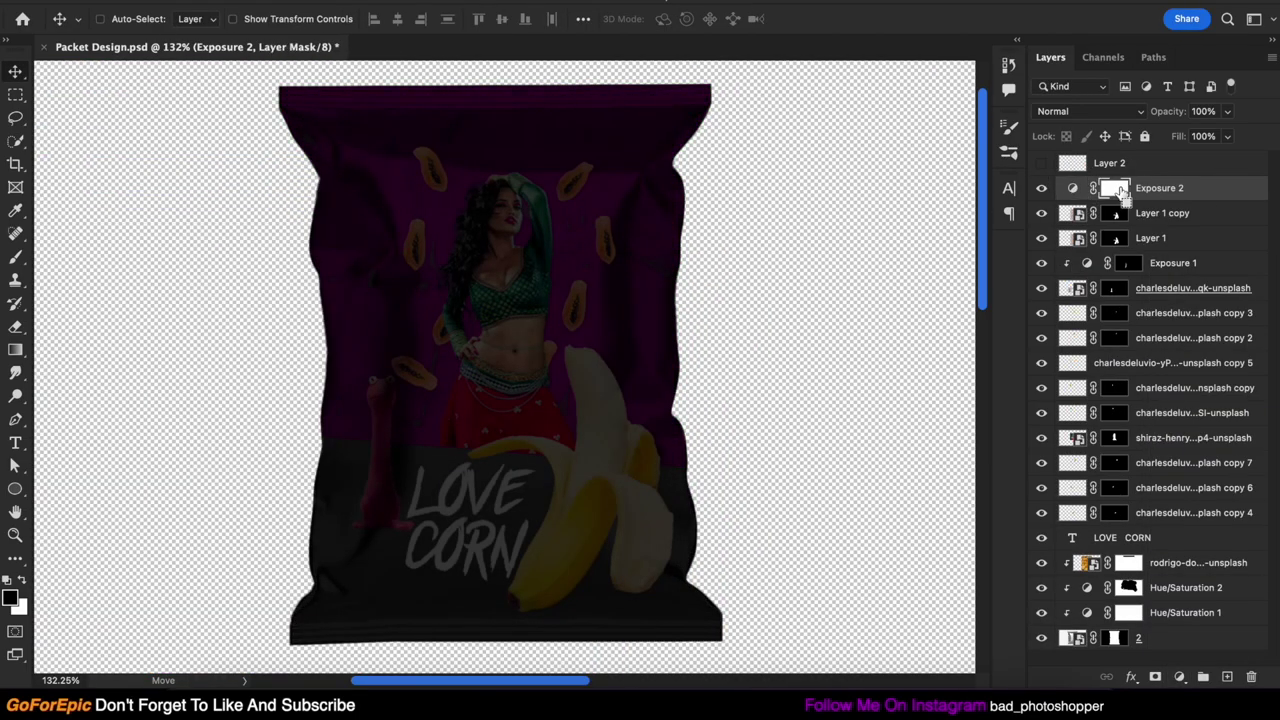
key(ctrl+i)
key(b)
scroll(450, 190, up, 3)
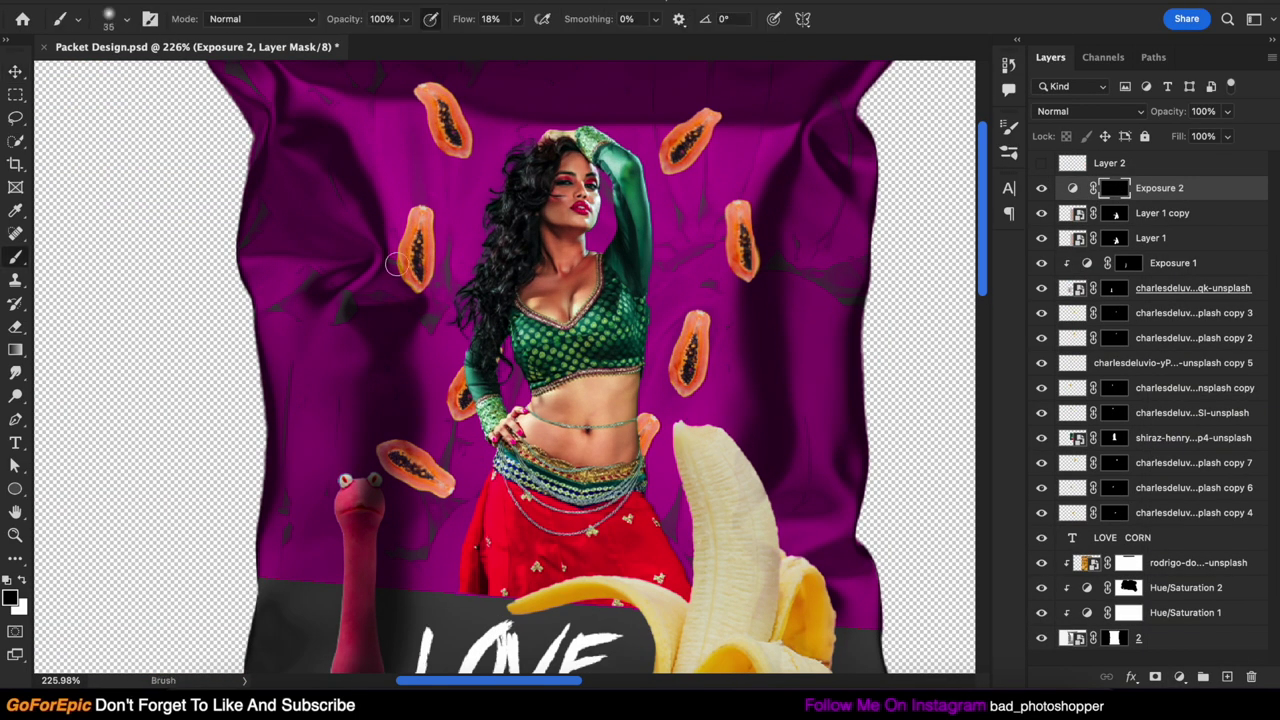
scroll(452, 195, up, 3)
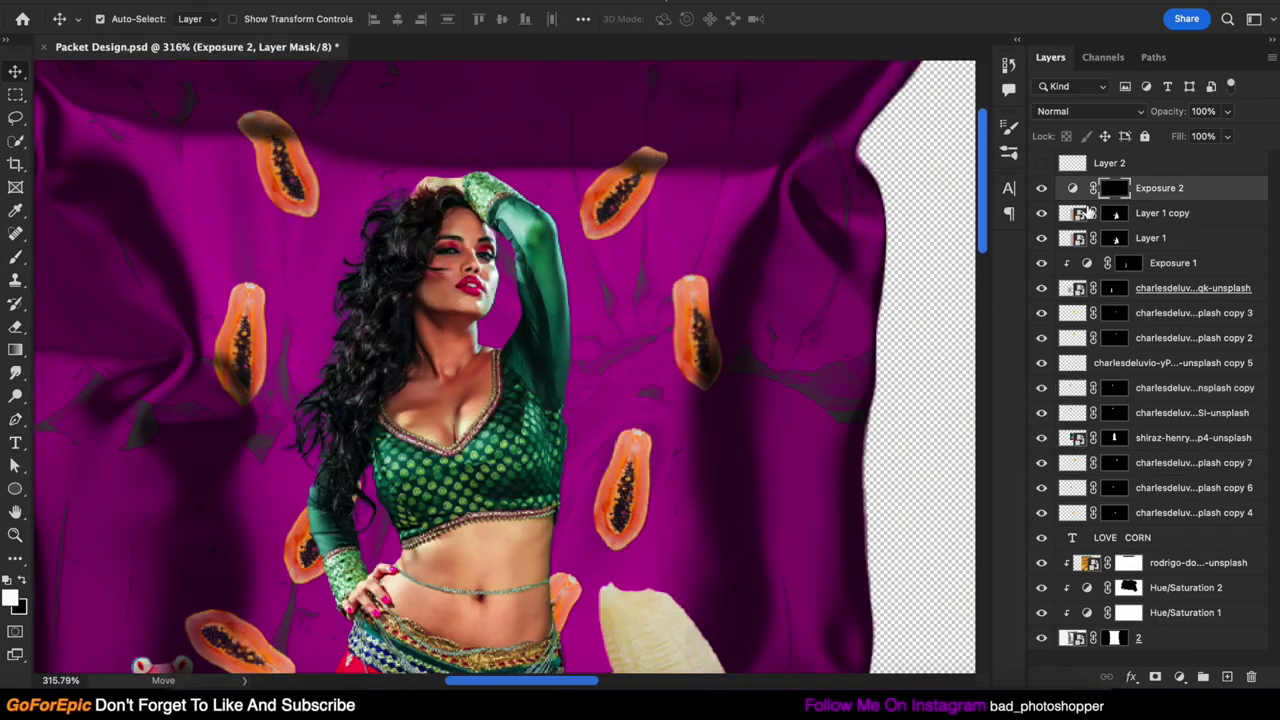
scroll(747, 344, down, 3)
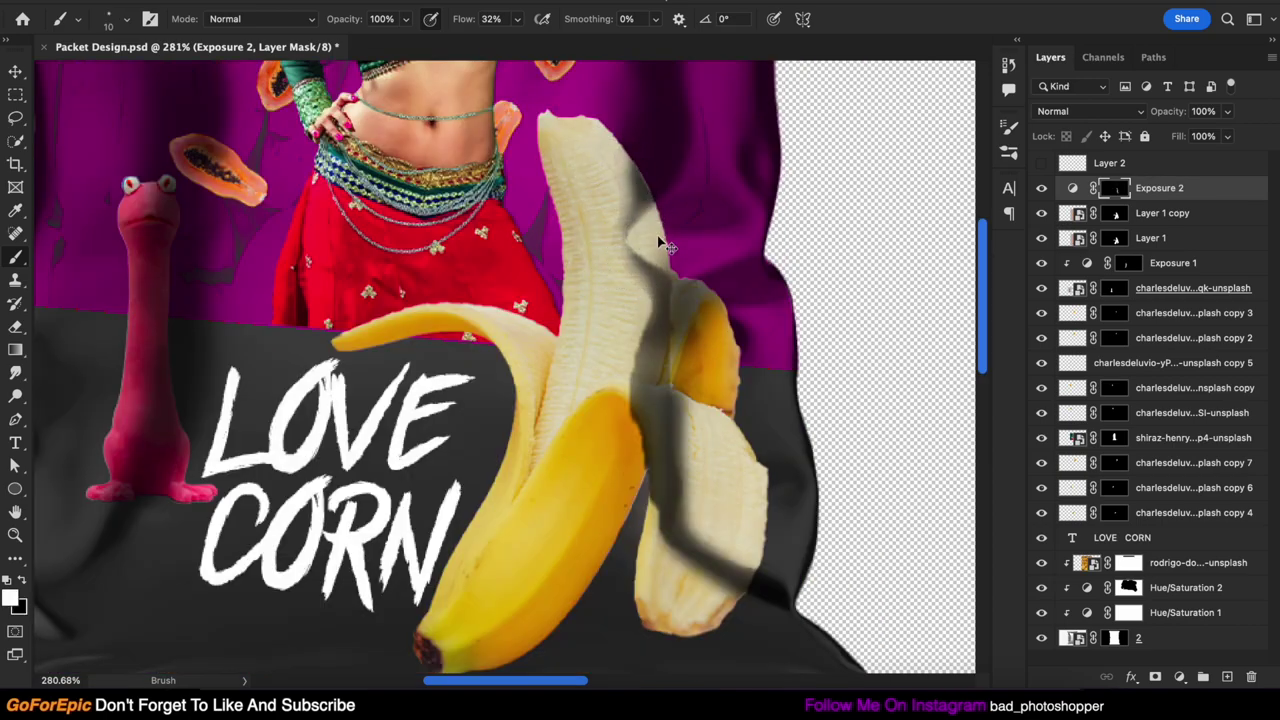
drag(673, 272, 665, 536)
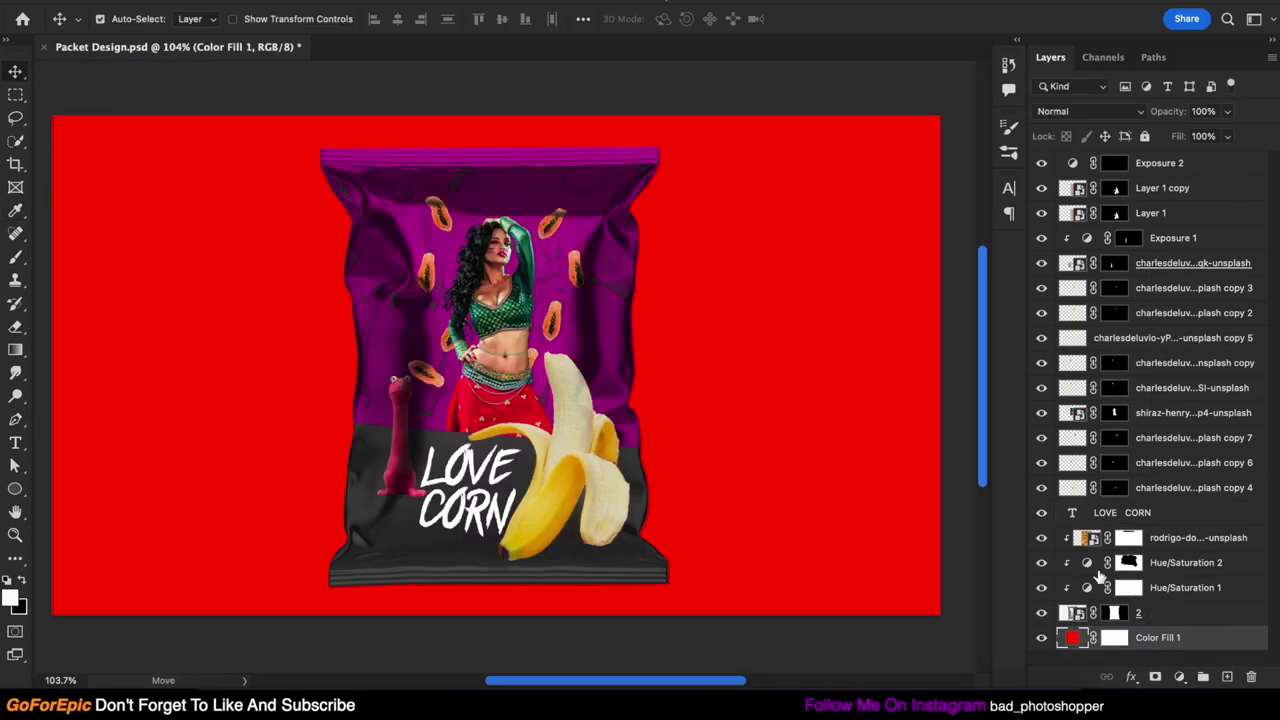
Step: Paint an orange glow into the background centre with a large, low-flow white soft brush
key(bracketright)
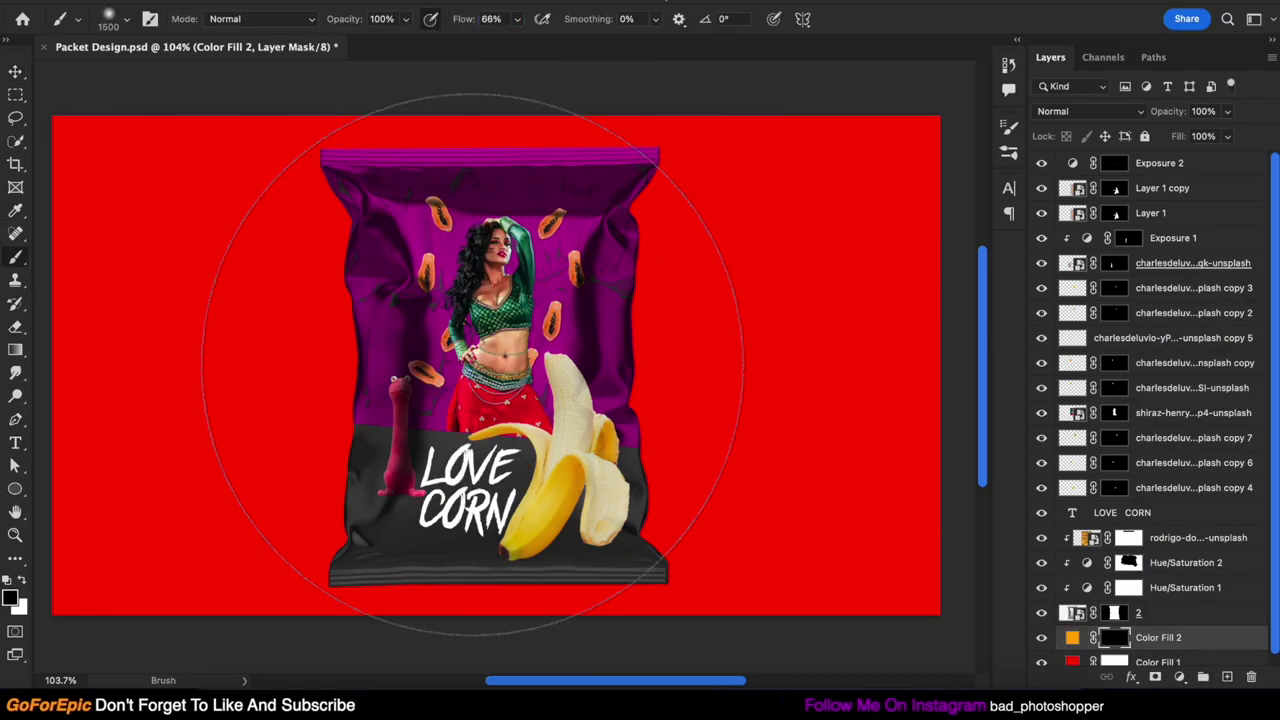
key(shift+6)
key(shift+6)
key(x)
drag(473, 424, 460, 425)
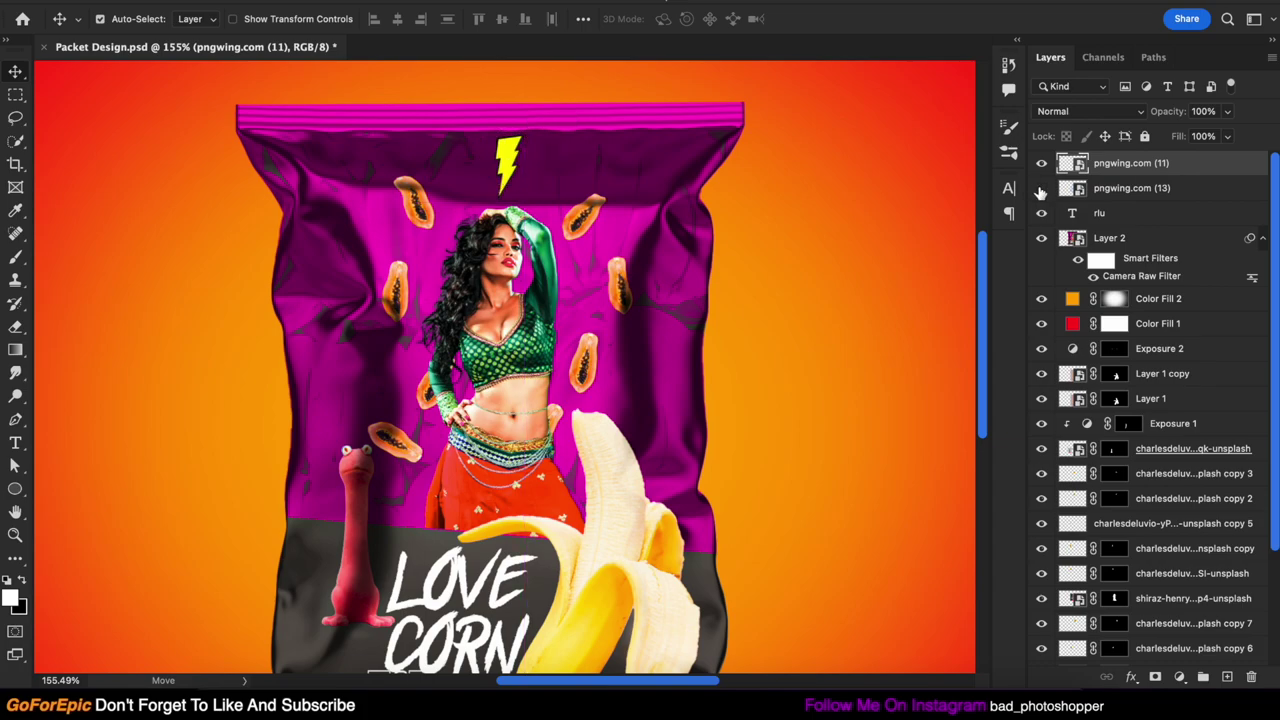
Step: Show the lightning streak layer and stretch the streaks over the woman
click(1041, 188)
key(ctrl+t)
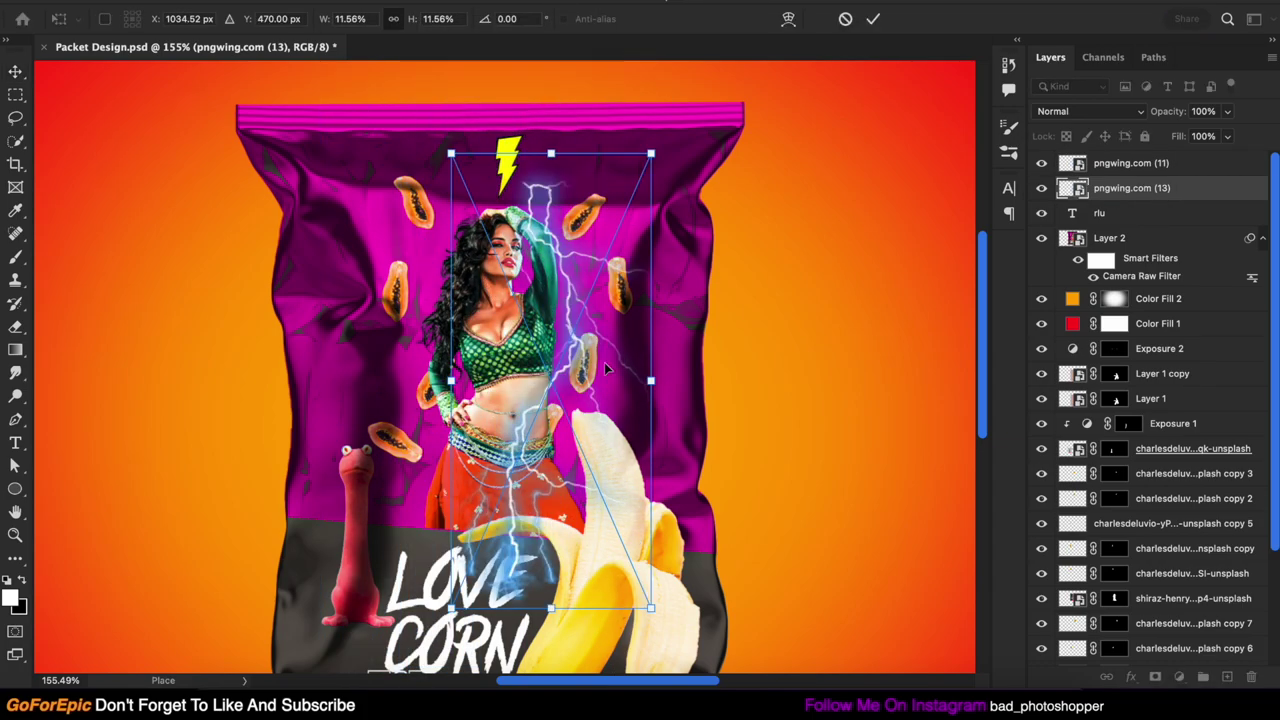
drag(515, 303, 530, 300)
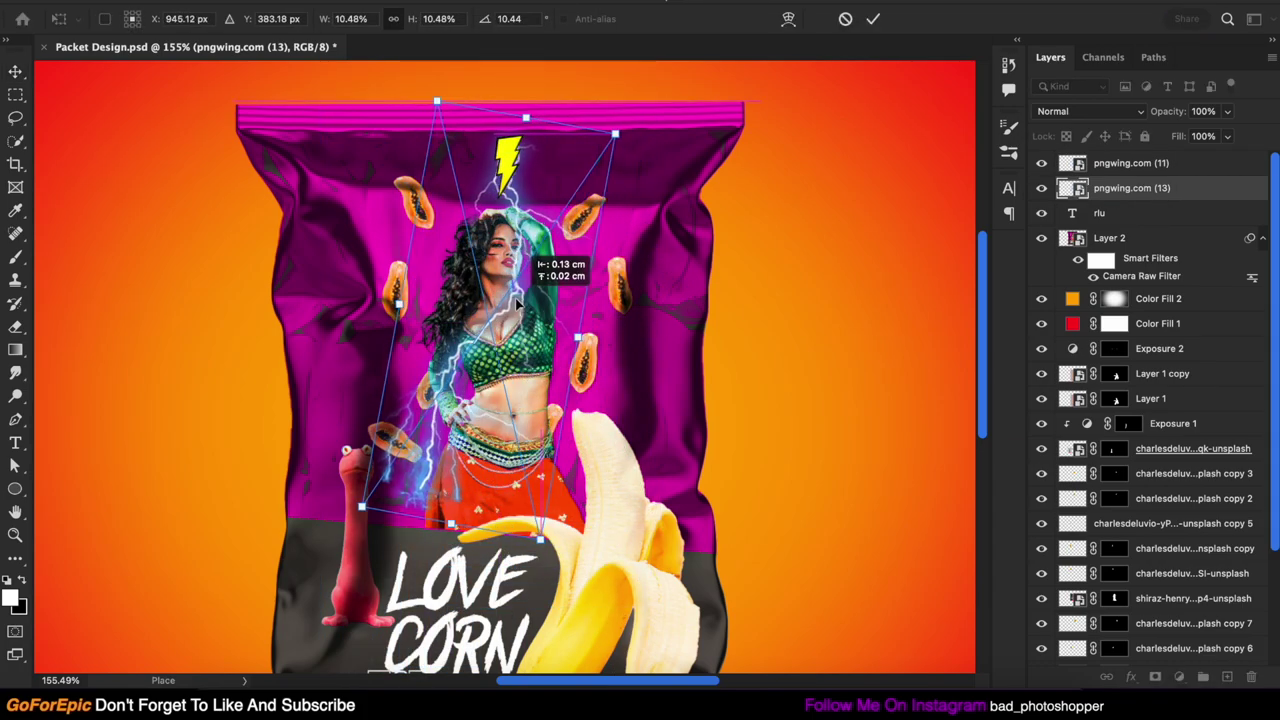
key(Return)
Step: Mask the lightning streaks and recolour them with a Hue/Saturation adjustment, boosting saturation and shifting hue
click(1155, 677)
key(ctrl+0)
click(1199, 442)
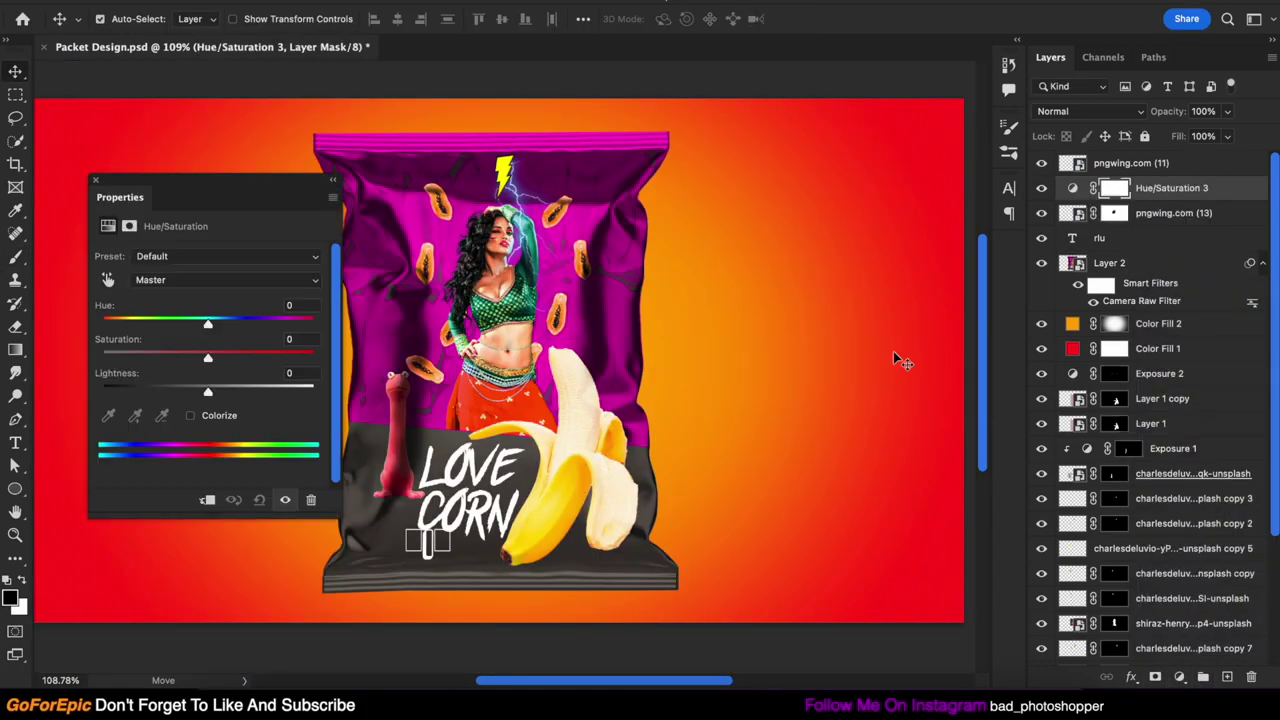
drag(208, 358, 269, 358)
drag(208, 325, 118, 362)
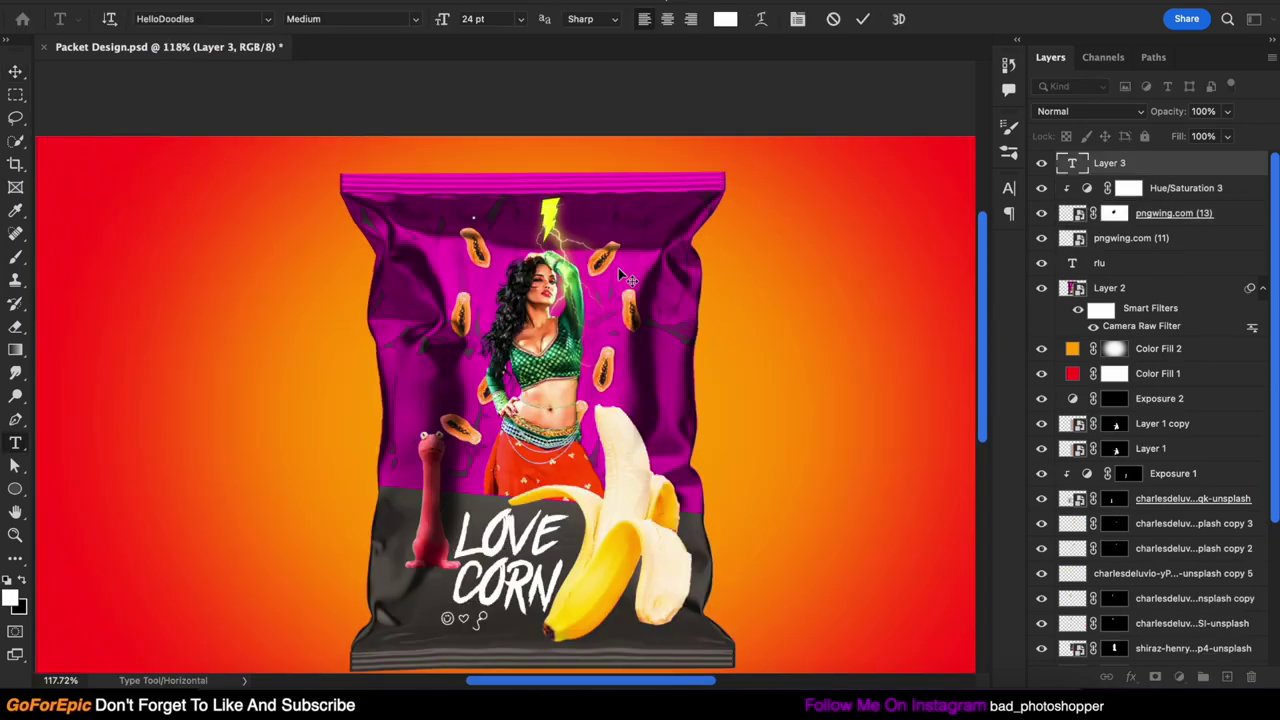
Step: Letter 'INSTANT ENERGY' in Bloody Terror and change the Color Fill 1 background to orange-red ff4e00
text(INSTANT ENERGY)
click(268, 18)
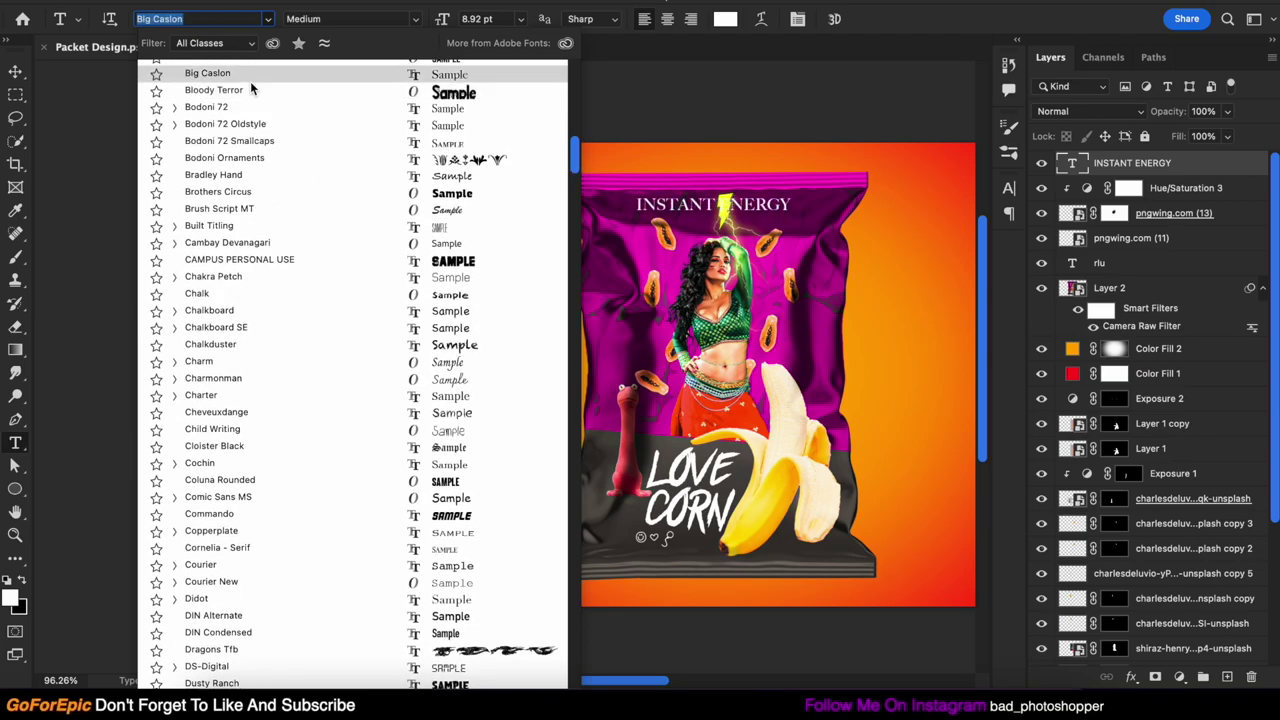
click(251, 89)
click(519, 19)
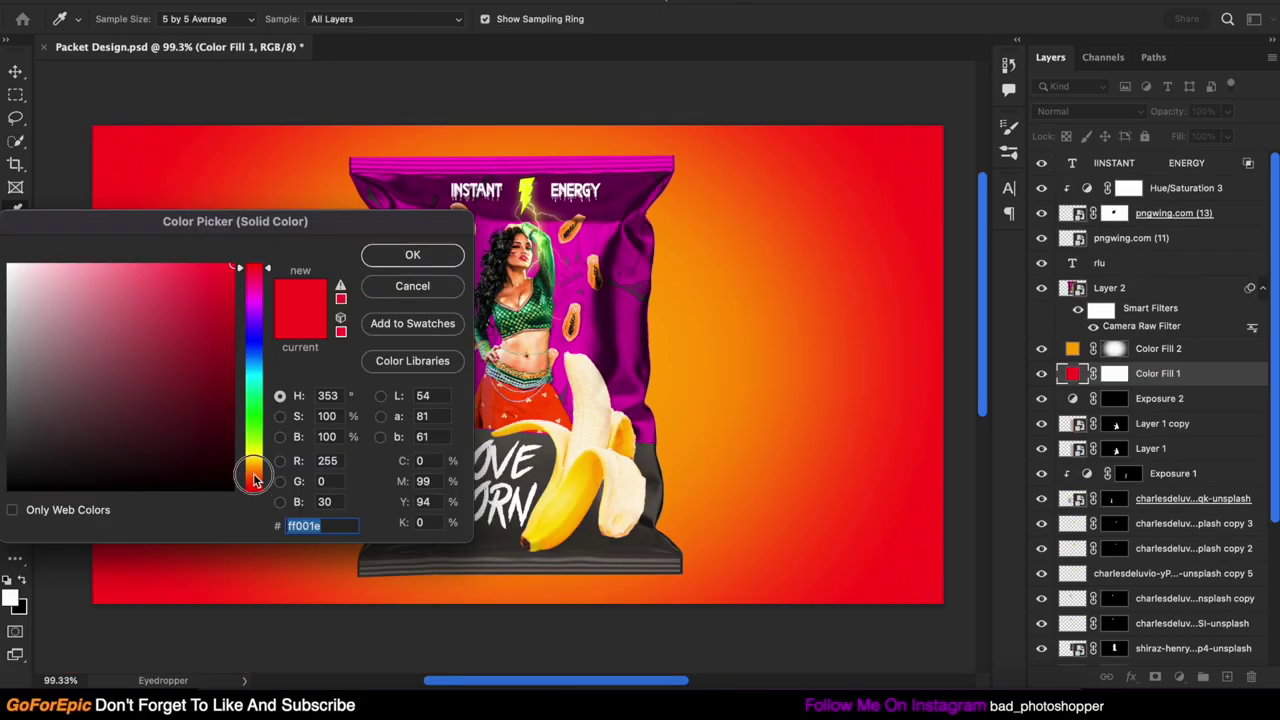
click(254, 478)
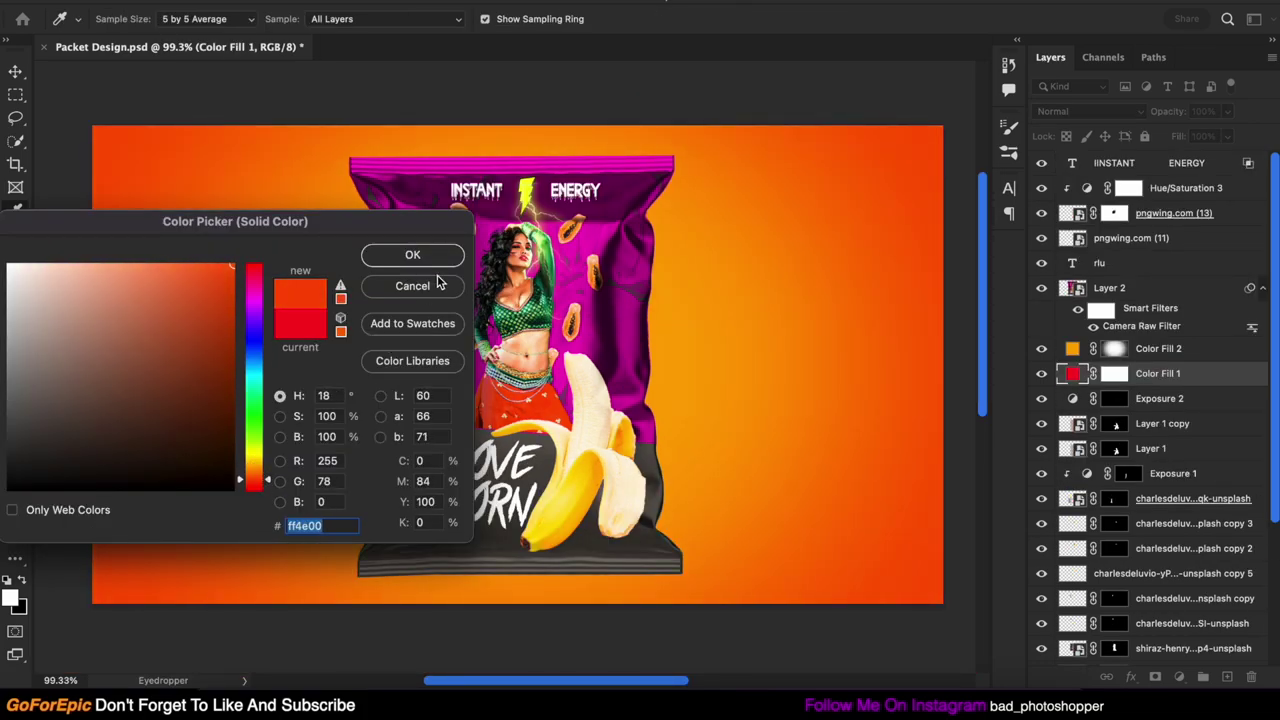
click(412, 255)
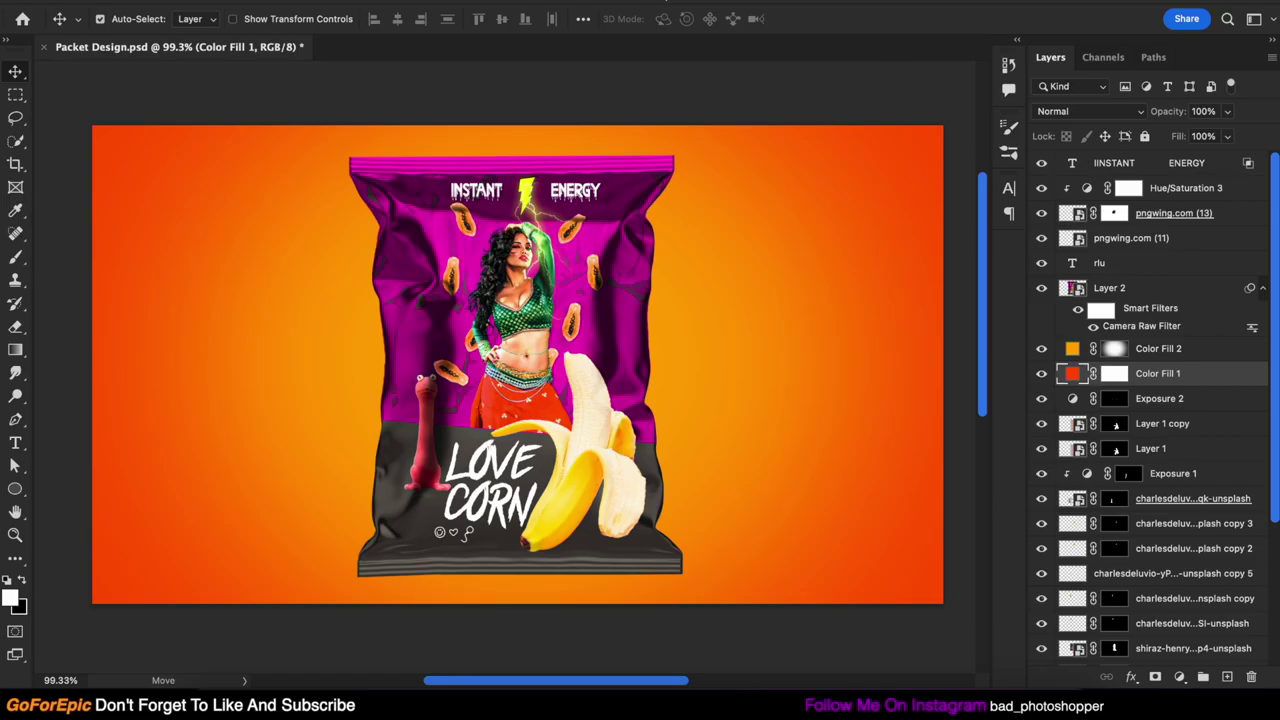